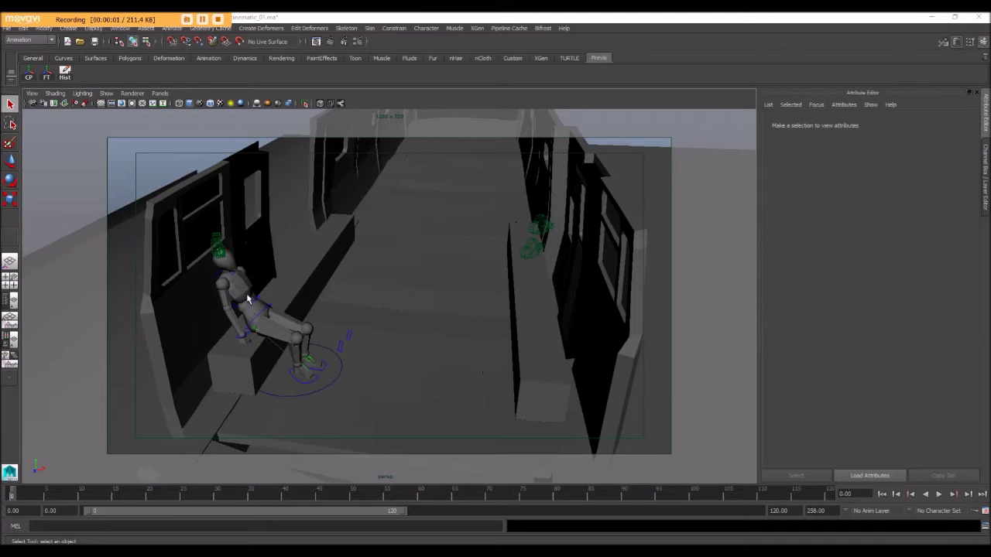
- Examine the open train carriage and the seated character from several angles in the perspective view
left_click_drag(258, 320, 505, 264, "alt")
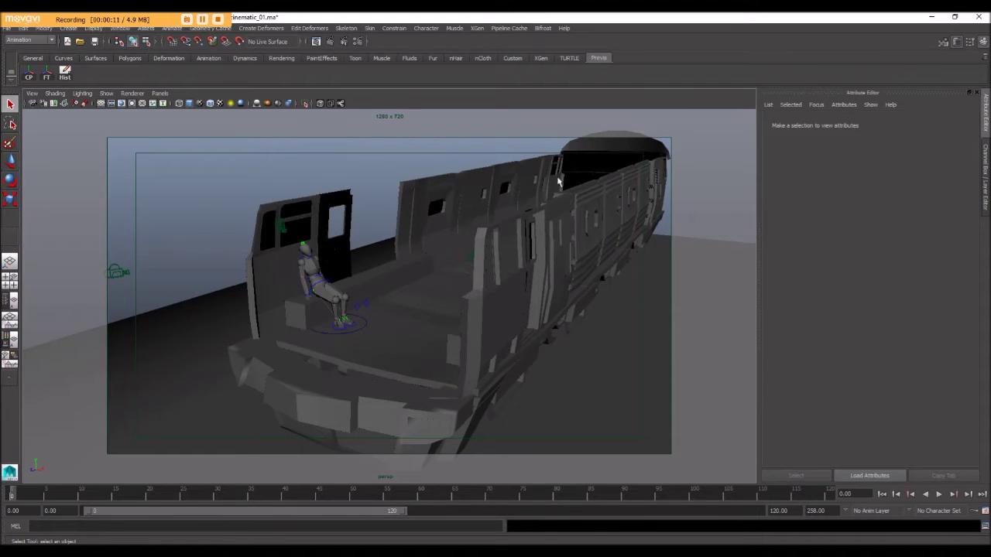
left_click_drag(321, 224, 432, 232, "alt")
left_click_drag(310, 284, 364, 260, "alt")
right_click_drag(363, 259, 367, 260, "alt")
left_click_drag(366, 260, 316, 267, "alt")
left_click_drag(248, 290, 307, 292, "alt")
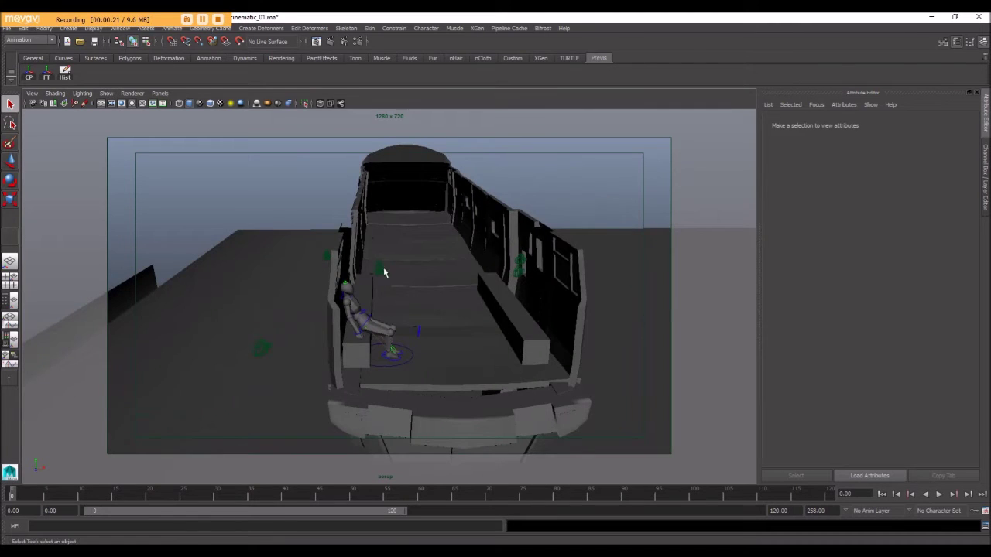
left_click(158, 94)
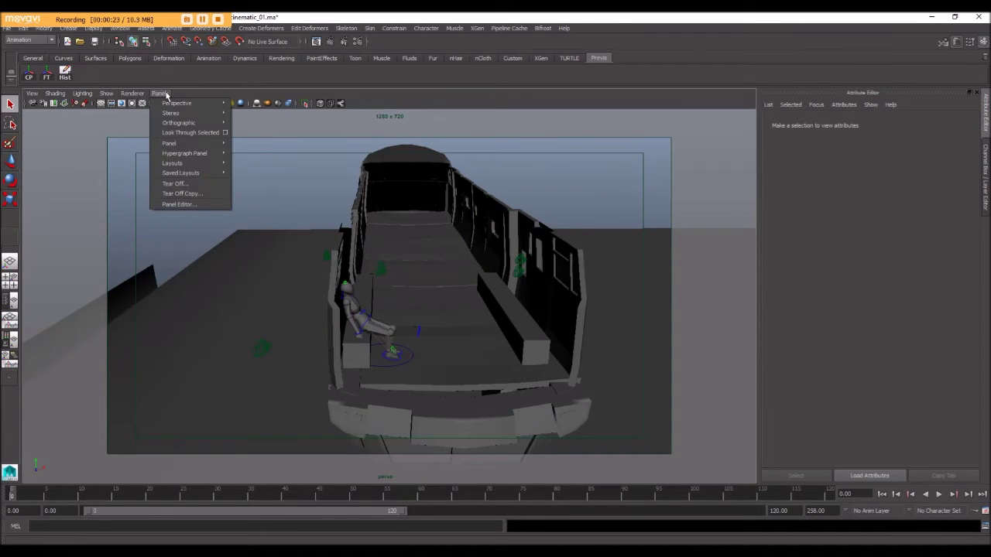
- Inspect the shot cameras around the carriage, selecting shot1_0_133 and shot2_134_166 and viewing the seated character up close
left_click_drag(639, 270, 467, 285, "alt")
left_click(409, 268)
left_click_drag(409, 268, 772, 163, "alt")
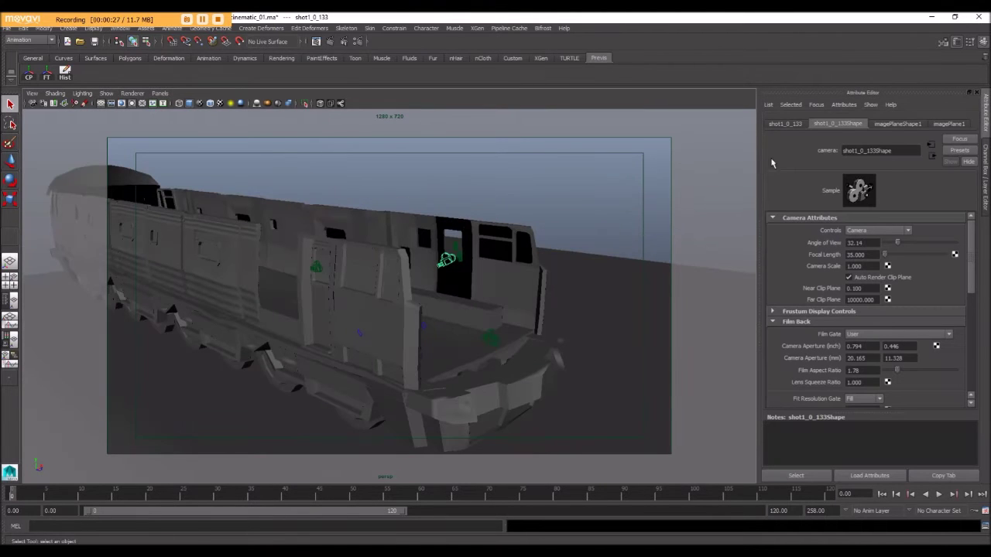
left_click_drag(496, 235, 474, 249, "alt")
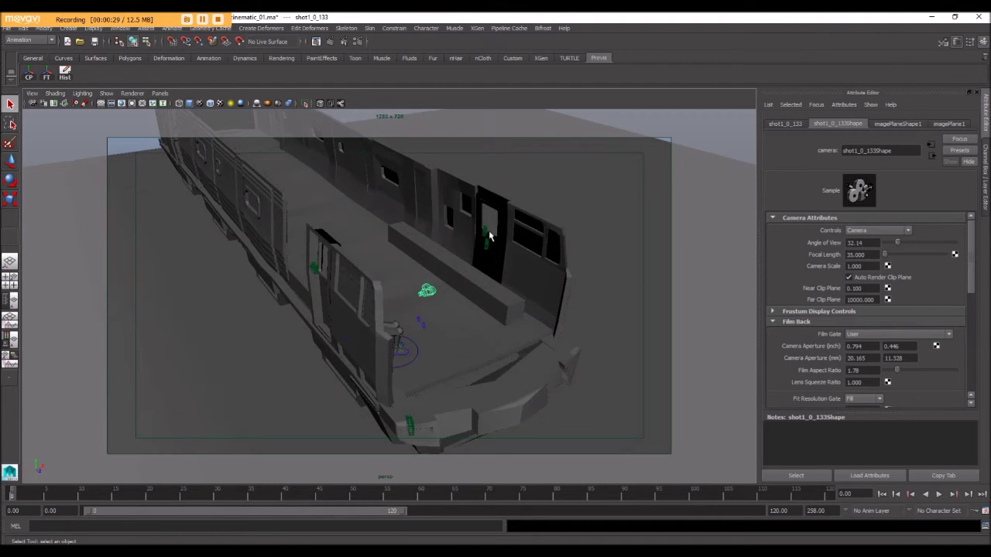
left_click(489, 235)
key("ctrl+z")
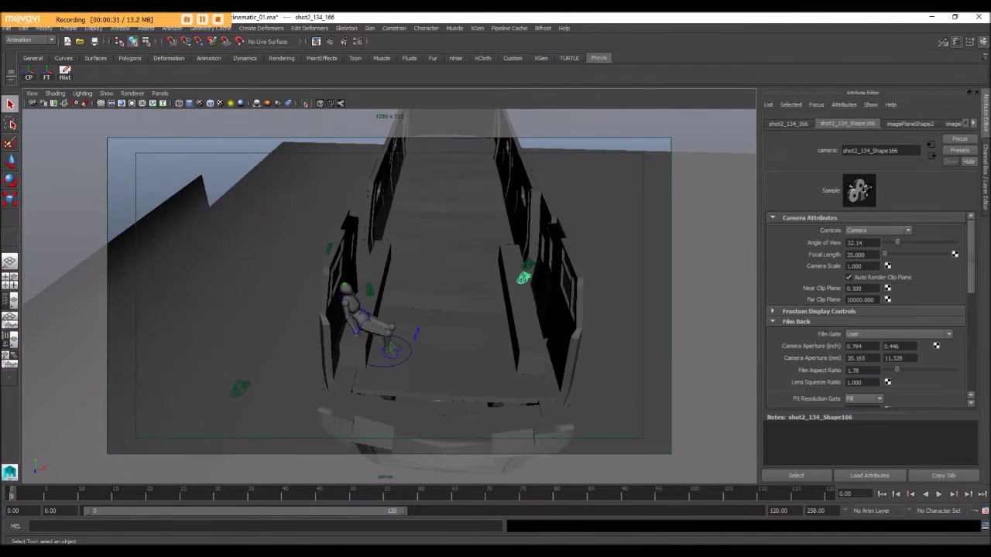
left_click_drag(333, 302, 382, 301, "alt")
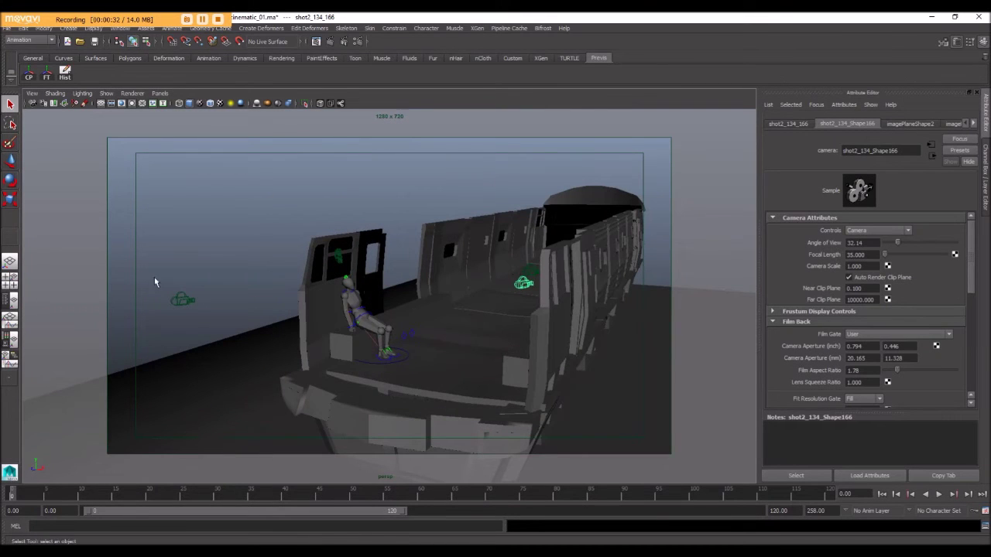
mouse_move(298, 217)
left_mouse_down("alt")
mouse_move(361, 225)
mouse_move(307, 226)
mouse_move(333, 232)
mouse_move(300, 219)
left_mouse_up("alt")
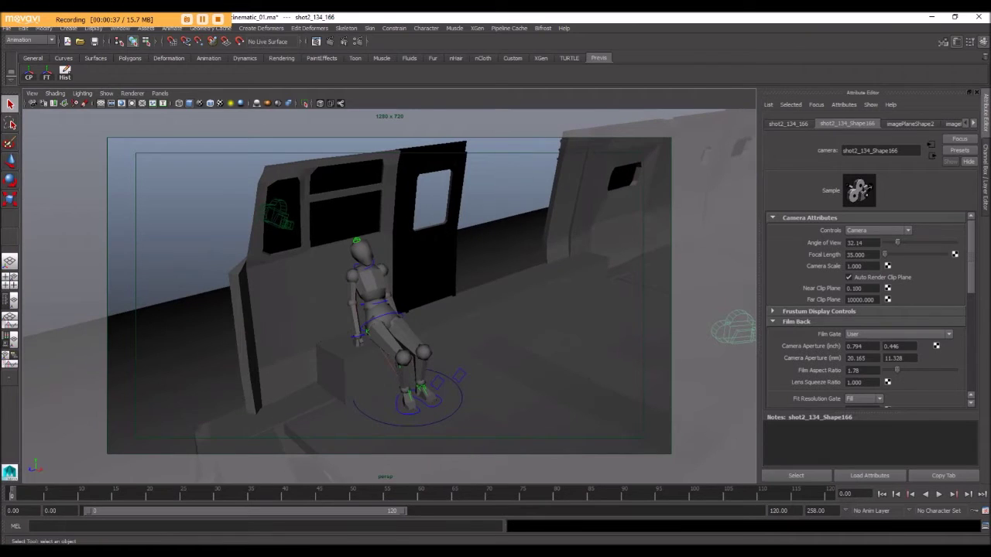
- Check the OneNight_Cinematic storyboard in After Effects, return to Maya and look over the carriage interior
key("alt+Tab")
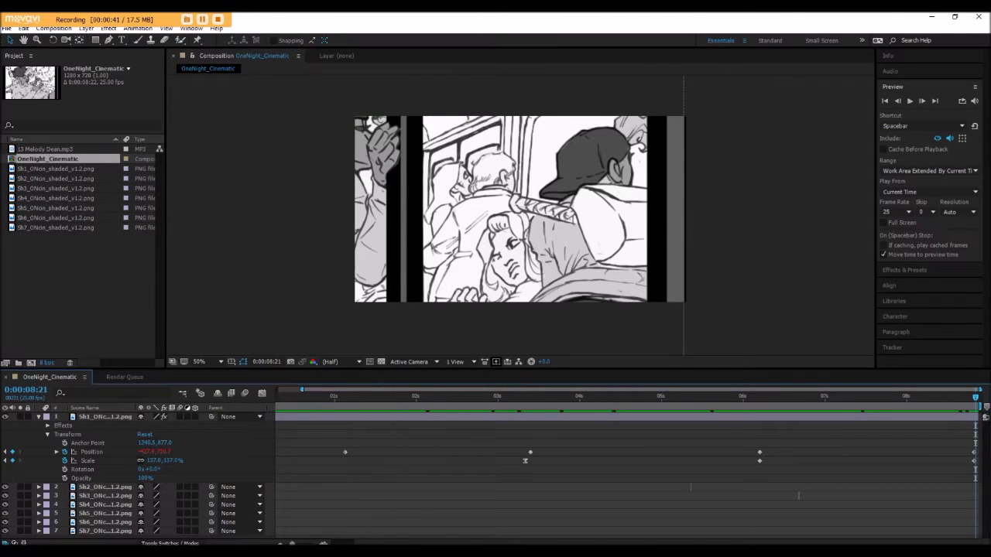
key("alt+Tab")
left_click_drag(380, 408, 391, 325, "alt")
left_click_drag(409, 278, 340, 377, "alt")
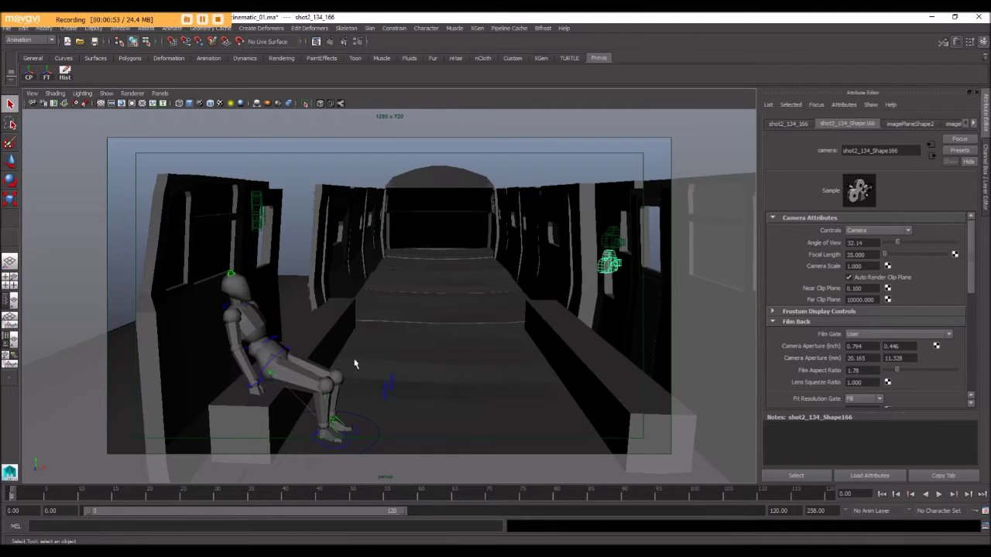
left_click_drag(354, 364, 306, 287, "alt")
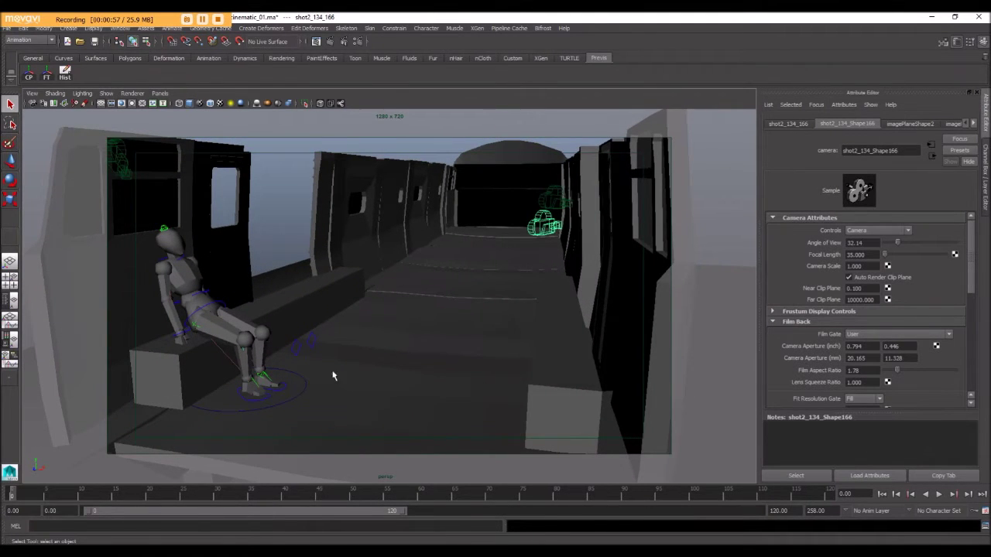
left_click_drag(416, 346, 426, 354, "alt")
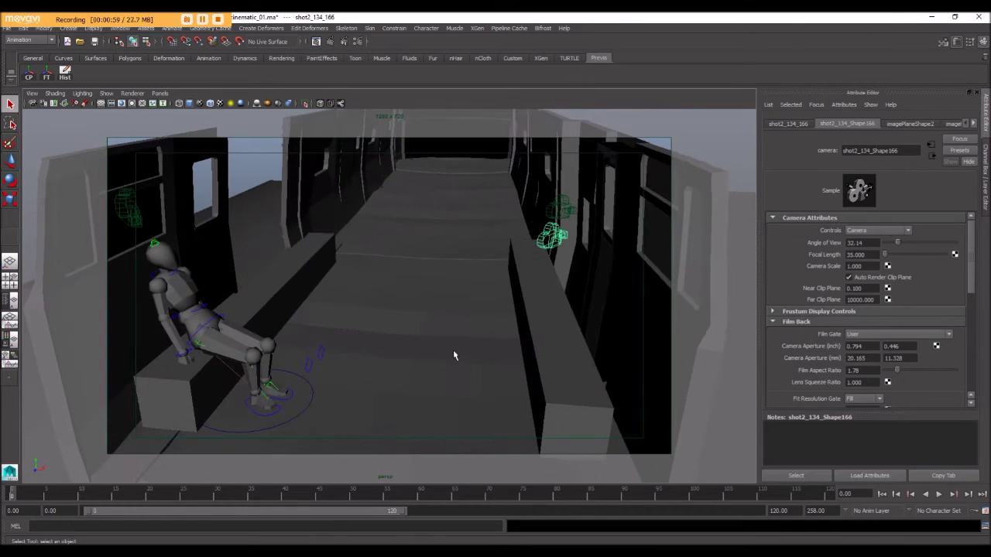
- Show the four-view layout and make the perspective viewport look through the shot1_0_133 camera
key("space")
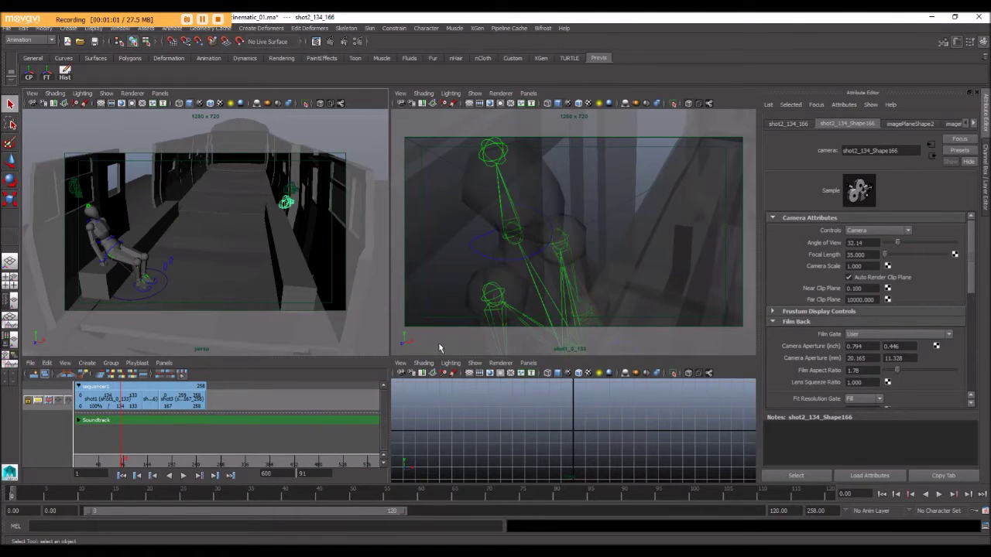
left_click_drag(440, 358, 436, 295)
left_click(160, 93)
mouse_move(190, 103)
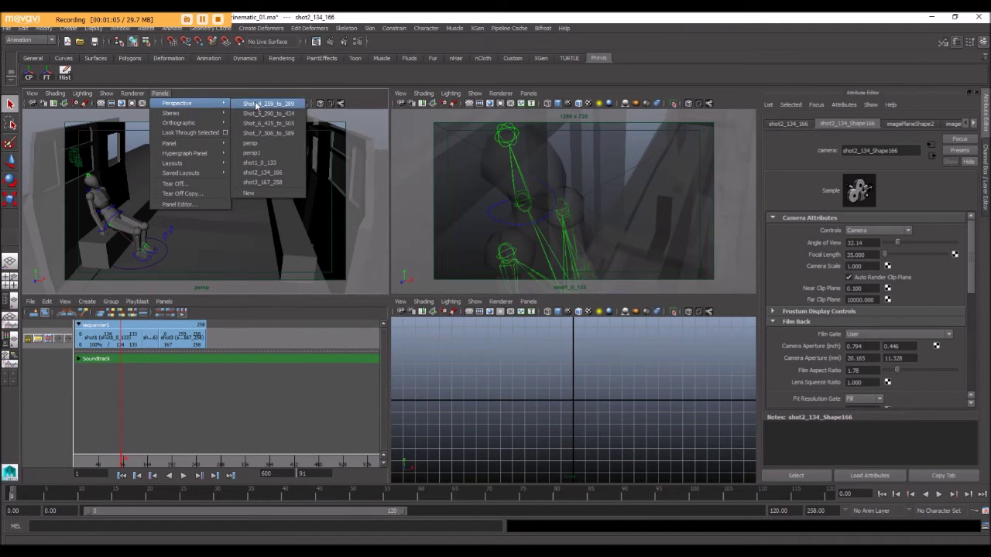
left_click(259, 162)
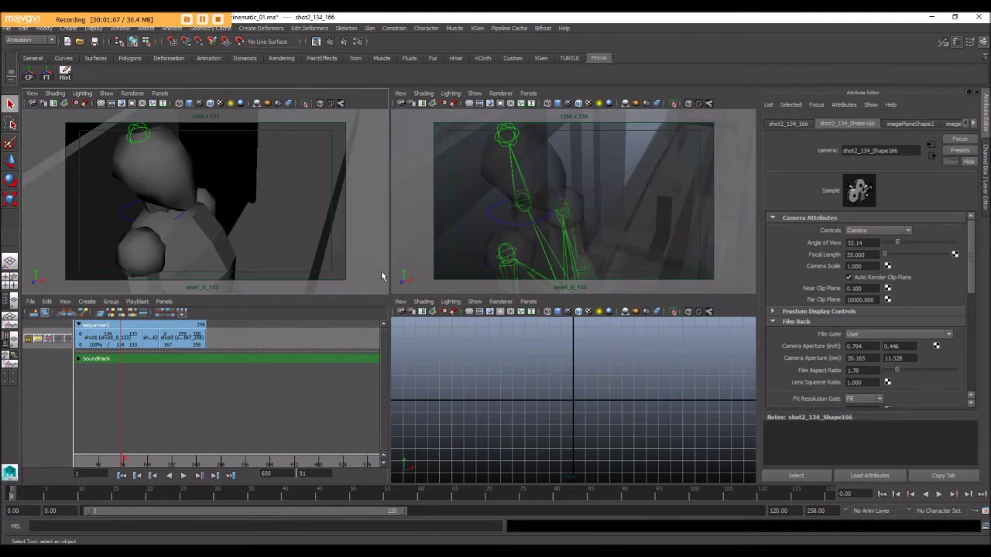
- Set the second viewport to the persp camera, frame the whole carriage front and enlarge the two camera viewports
left_click(528, 93)
mouse_move(545, 103)
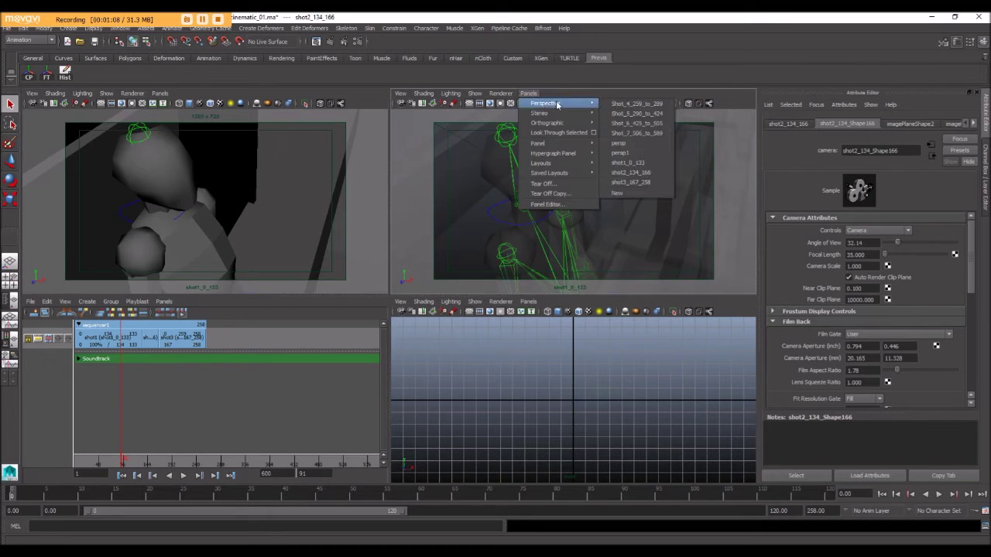
left_click(626, 144)
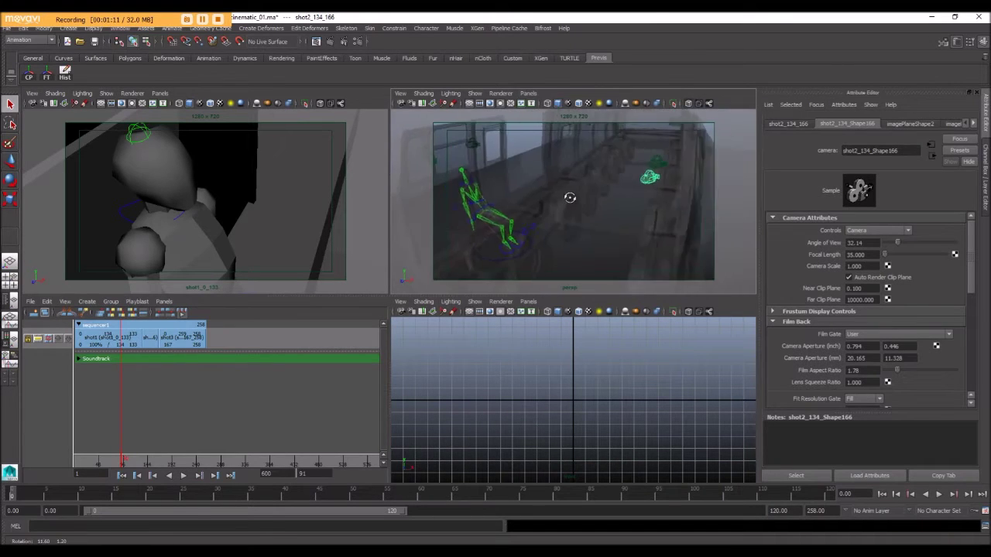
left_click_drag(557, 200, 600, 197, "alt")
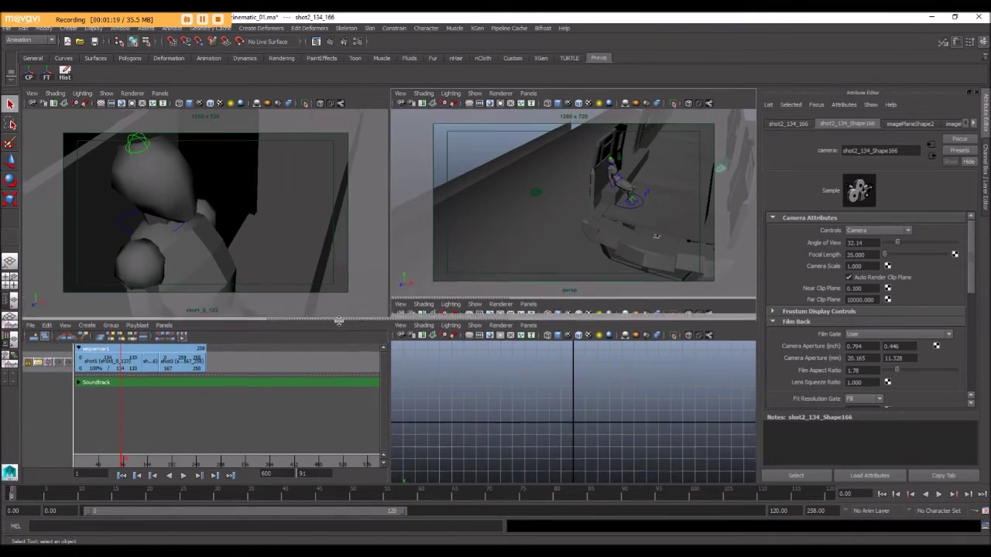
left_click_drag(202, 295, 201, 325)
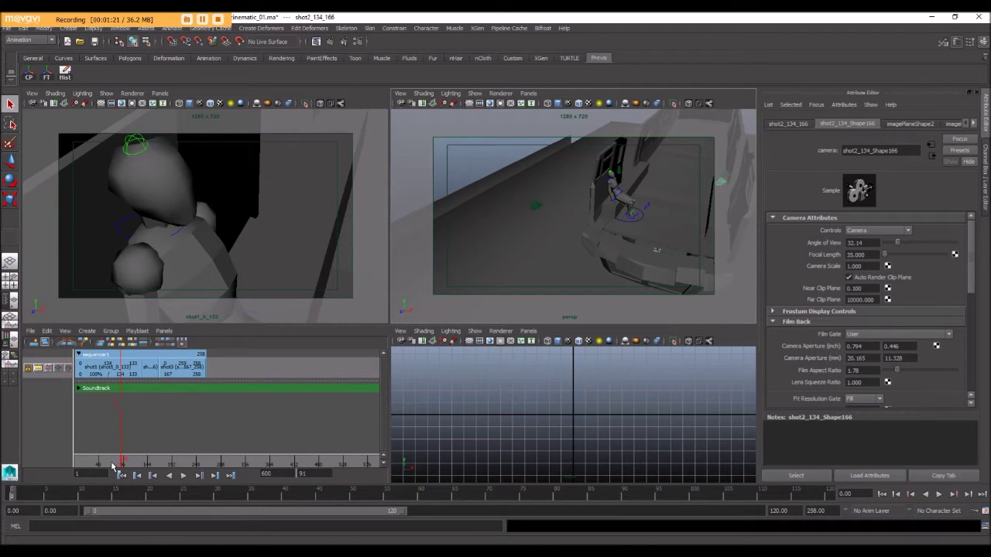
- Review the three shots in the camera sequencer and return the sequence to its start
key("alt+v")
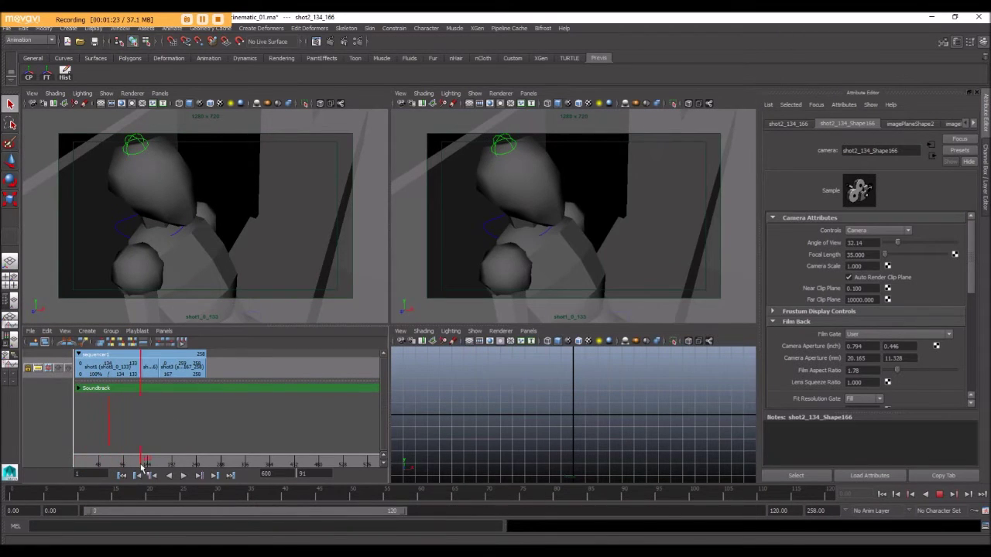
key("alt+v")
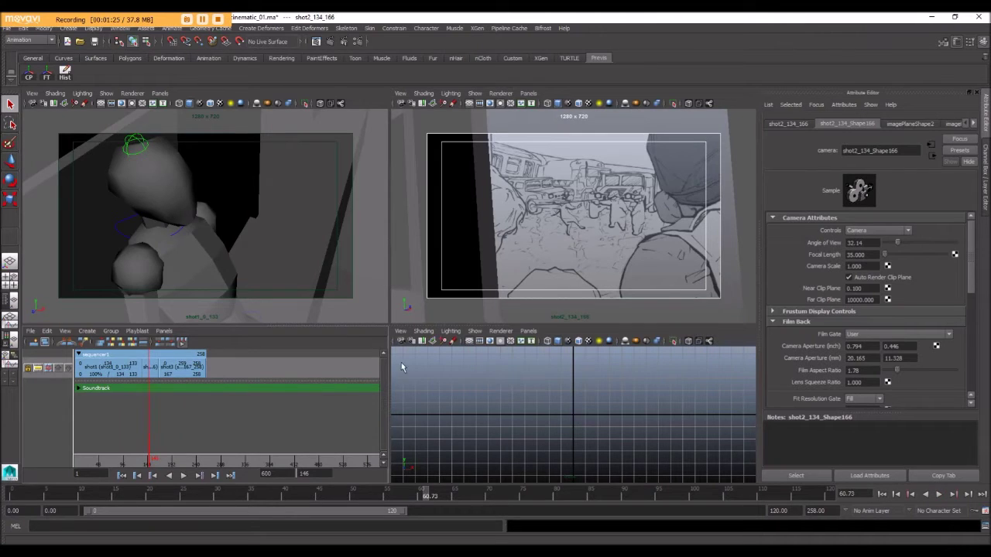
left_click(173, 462)
key("alt+v")
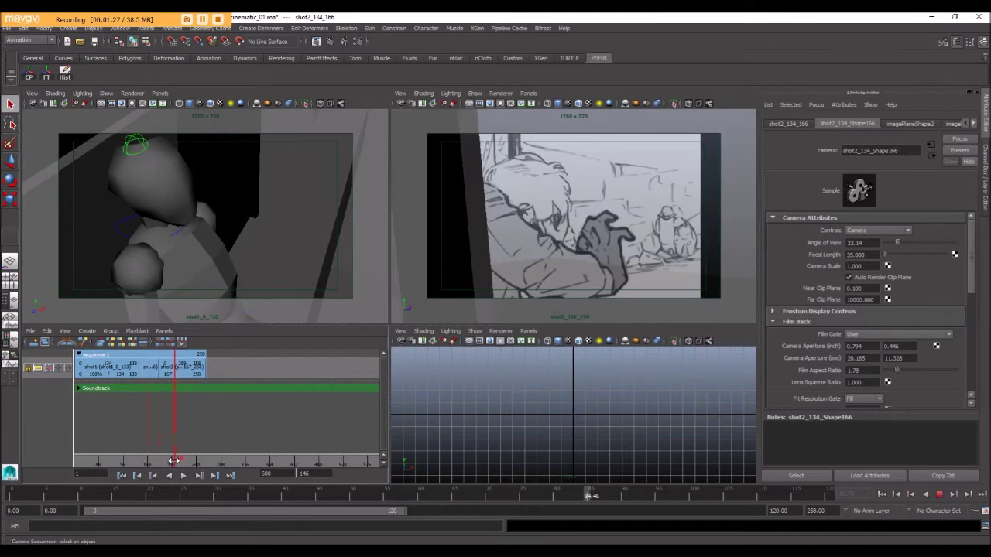
key("alt+v")
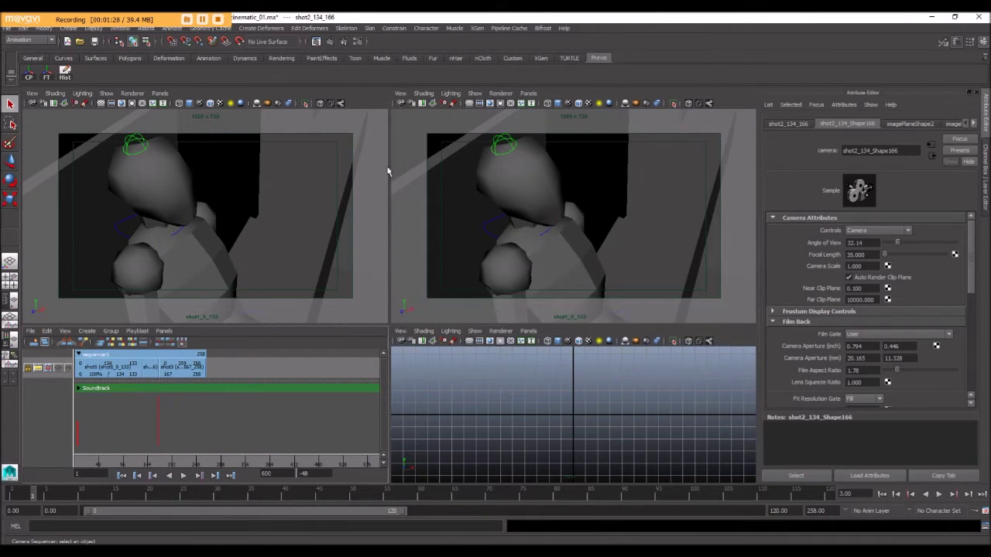
mouse_move(91, 463)
left_mouse_down()
mouse_move(172, 457)
mouse_move(139, 458)
mouse_move(184, 459)
mouse_move(81, 460)
mouse_move(197, 469)
mouse_move(76, 464)
left_mouse_up()
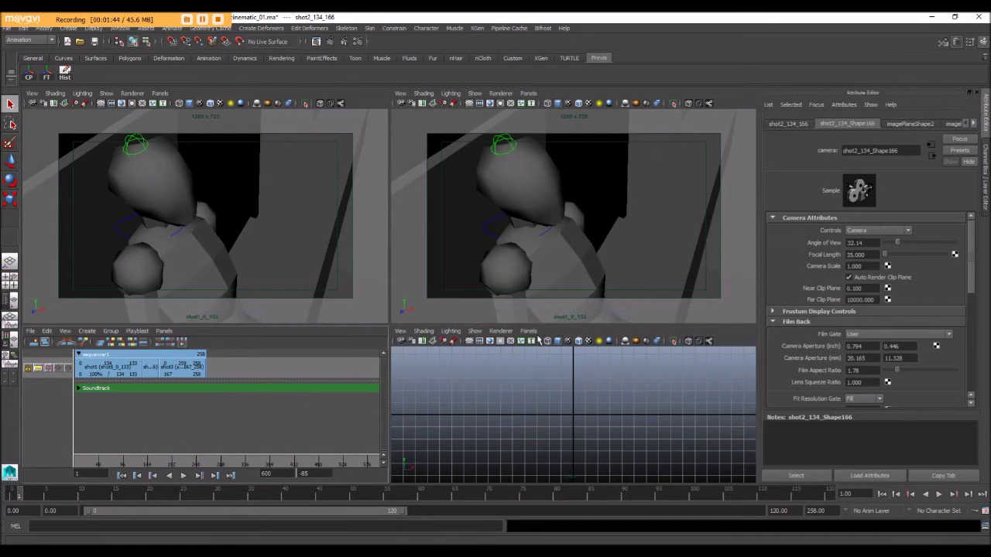
left_click_drag(573, 324, 573, 282)
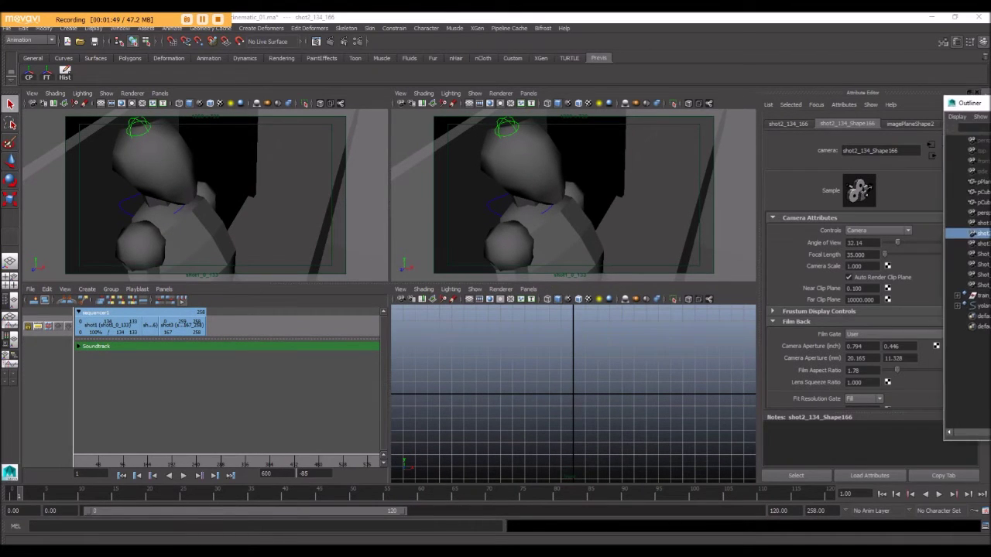
left_click_drag(968, 97, 593, 184)
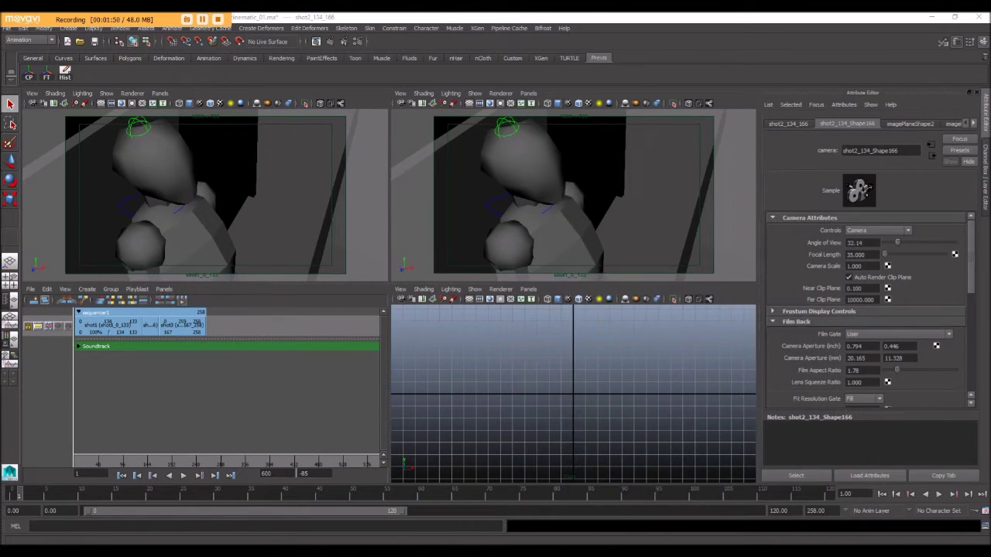
left_click(734, 324)
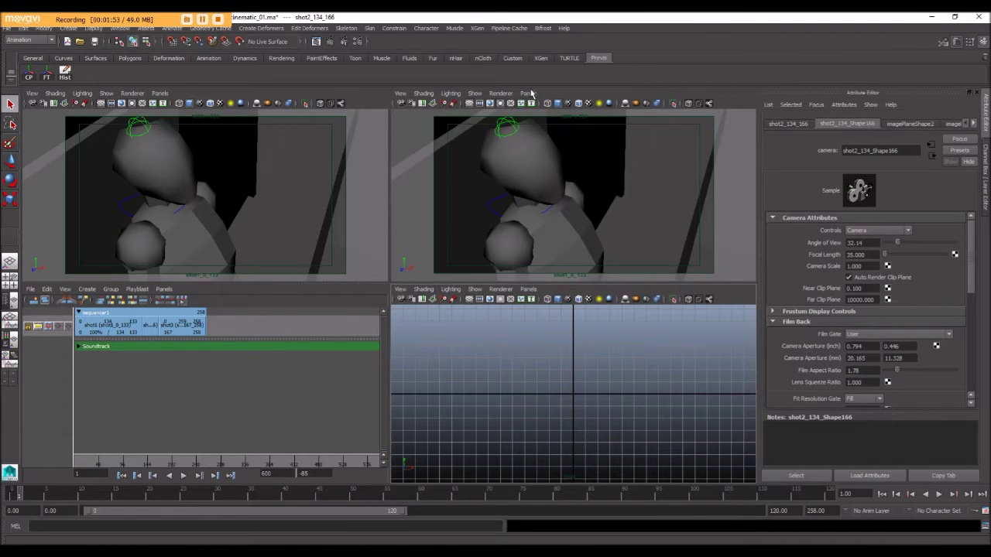
- Return the sequencer's playback viewport to the persp camera and give the two camera viewports more height
left_click(532, 93)
mouse_move(542, 101)
left_click(636, 143)
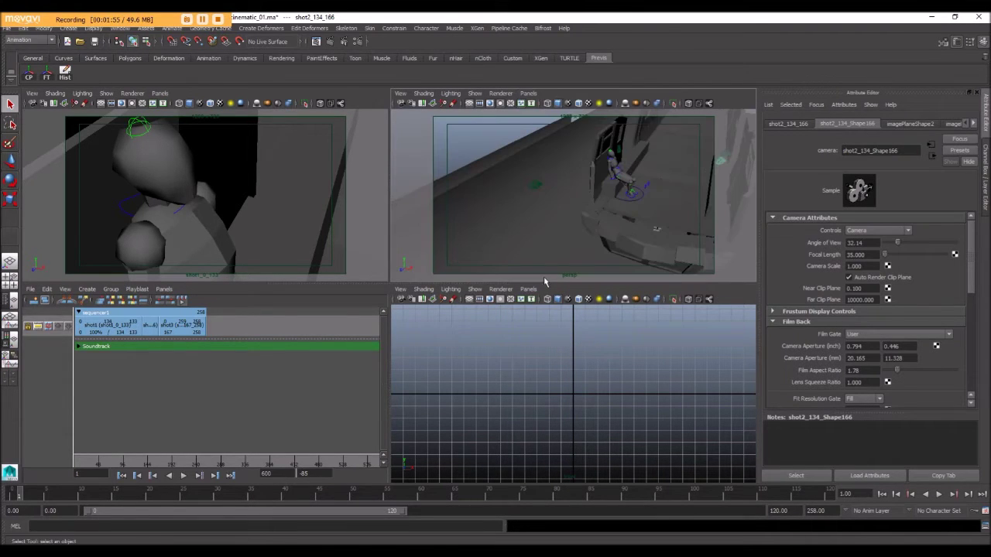
left_click_drag(544, 284, 542, 335)
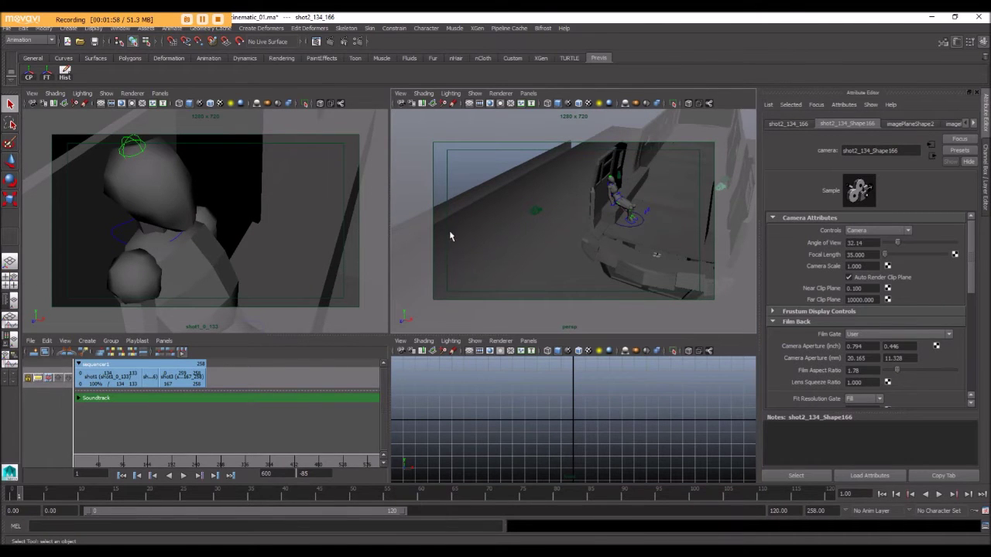
- Compare single views at full size with the four-view layout, ending in the four-view layout
key("space")
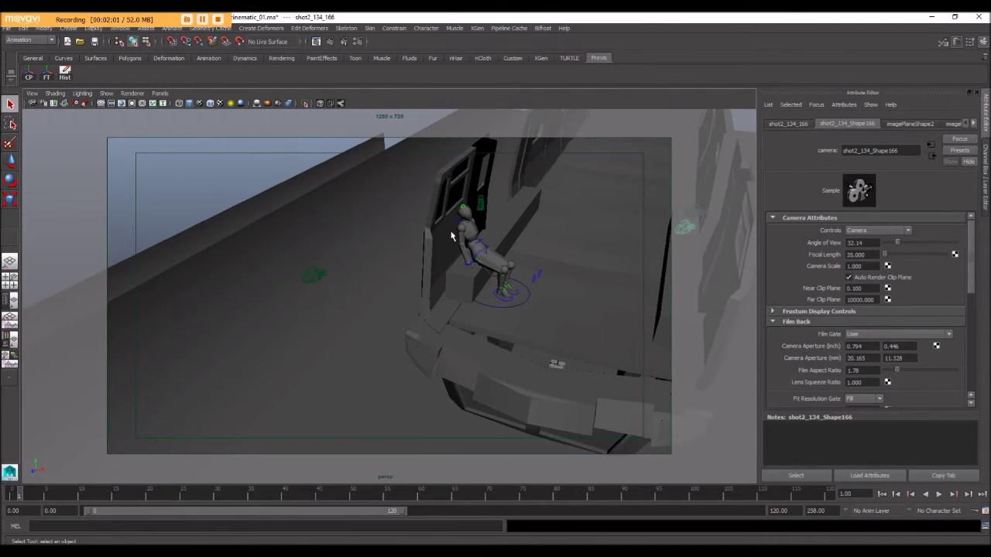
key("space")
key("space")
key("space")
key("space")
key("space")
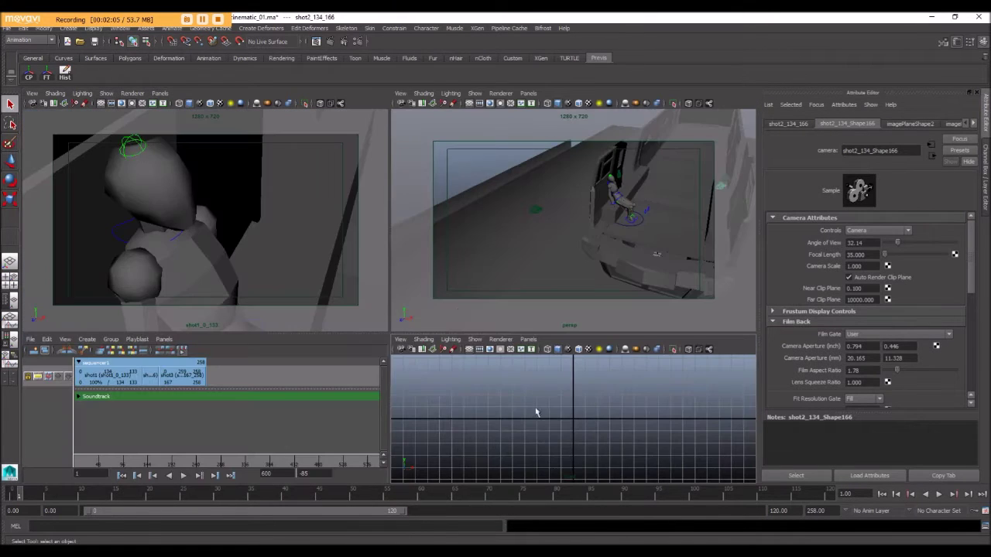
key("space")
key("space")
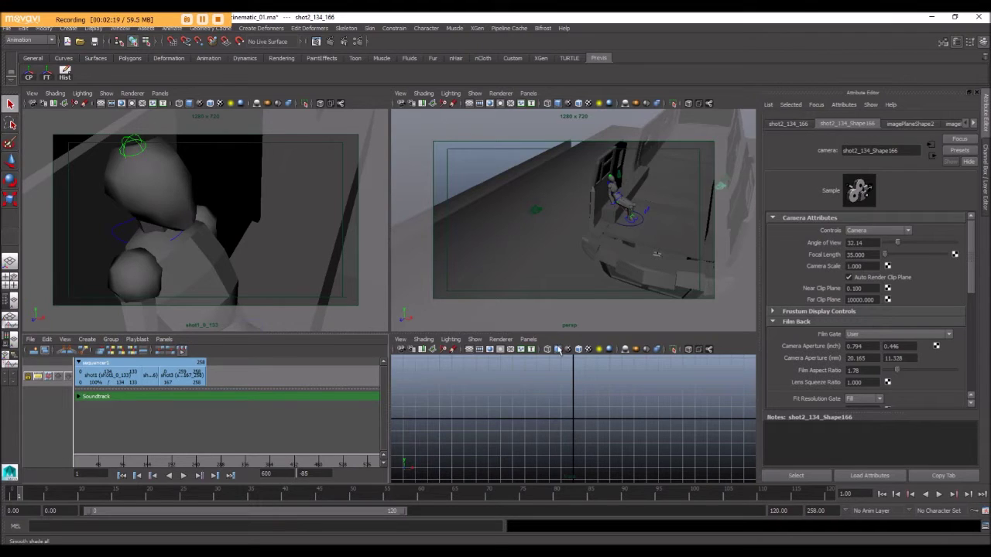
- Replace the empty grid viewport with the Outliner
left_click(528, 339)
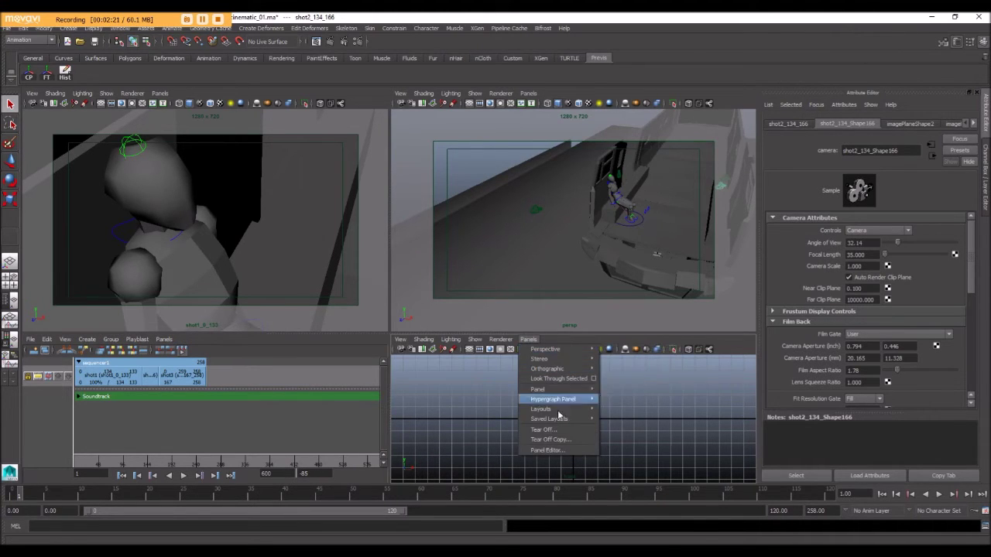
mouse_move(562, 393)
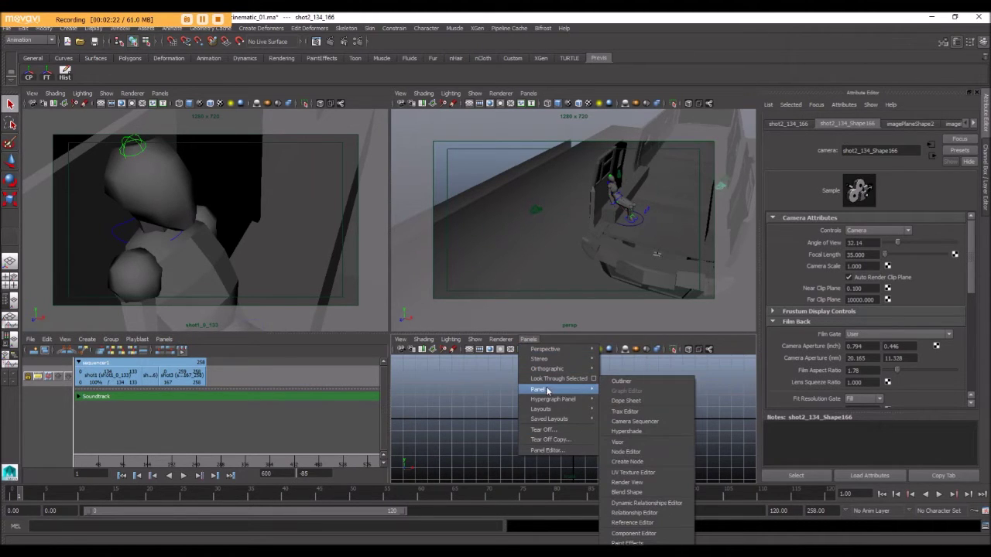
left_click(641, 383)
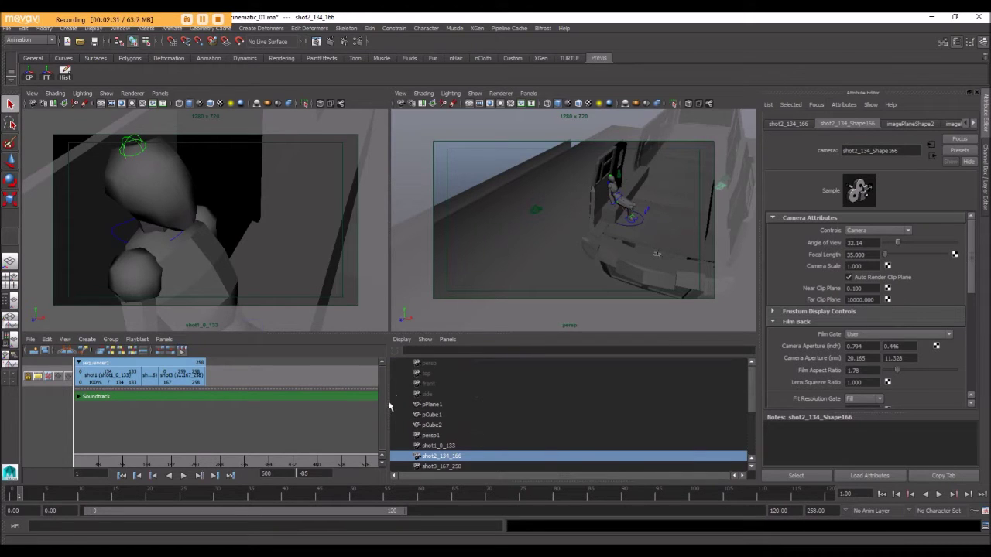
- Widen the camera sequencer panel by narrowing the Outliner beside it
left_click_drag(390, 406, 457, 403)
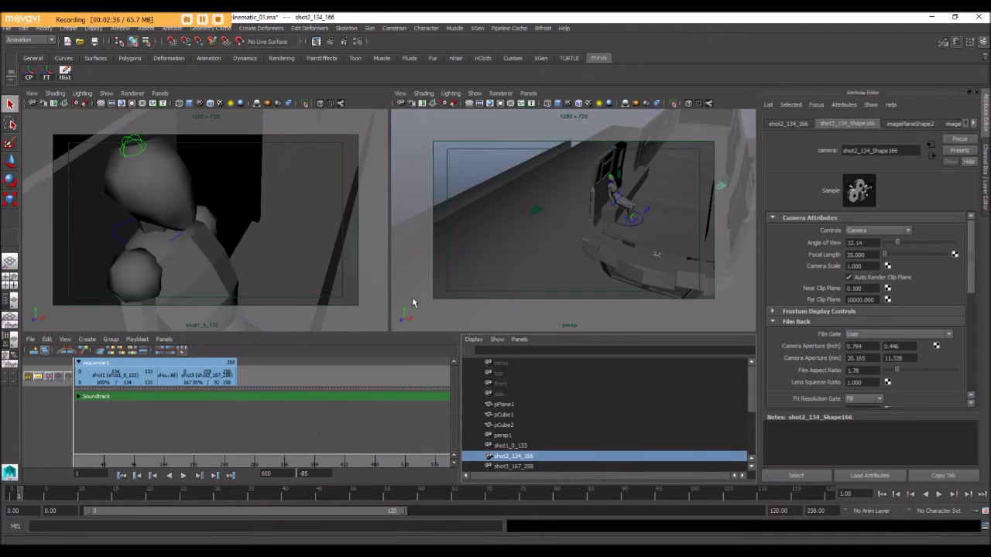
left_click(527, 93)
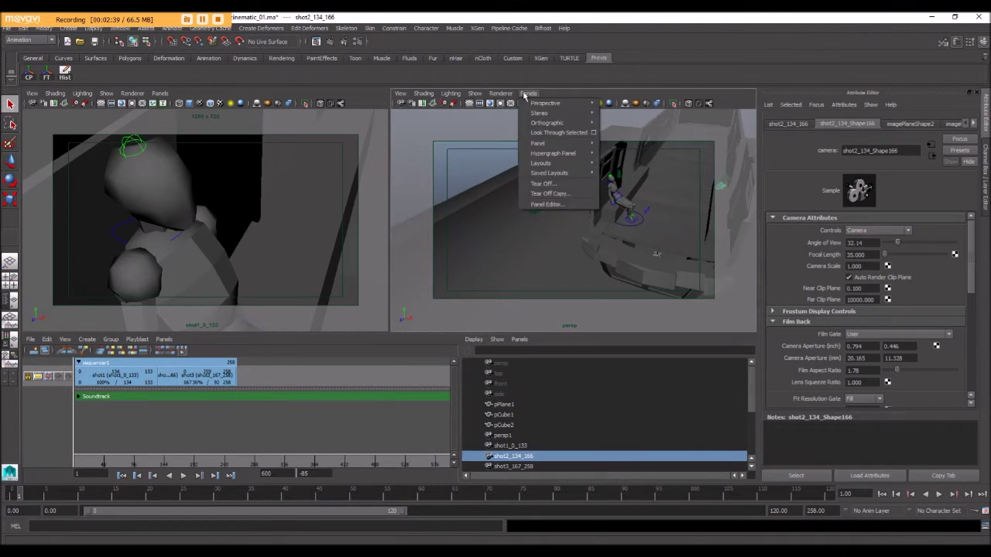
left_click(401, 93)
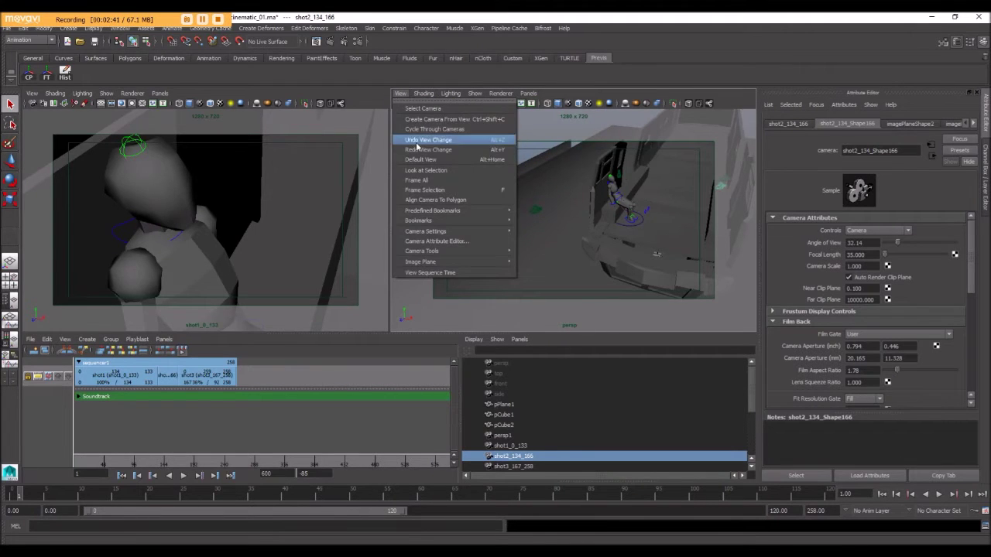
left_click(402, 93)
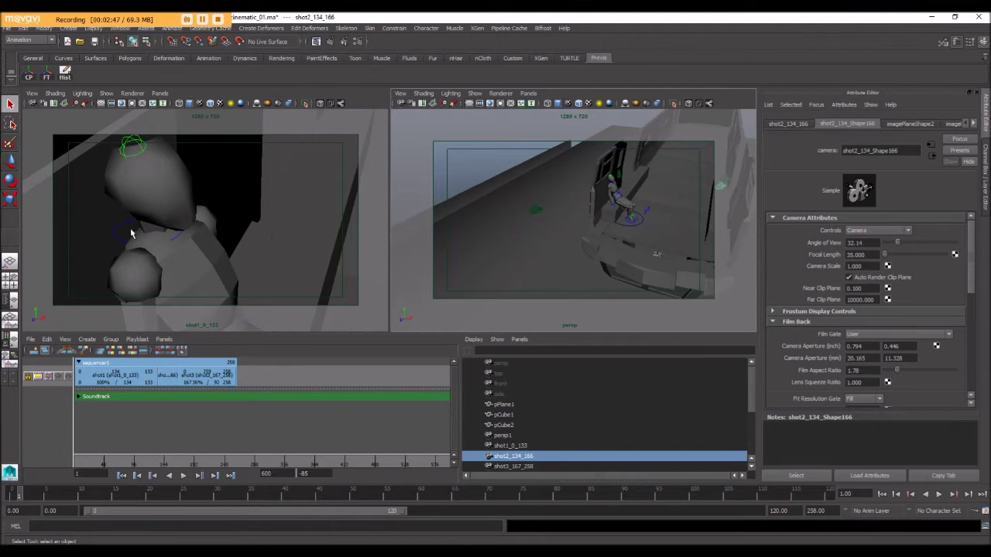
- Open the shot1_0_133 camera's attributes and bring up its imagePlaneShape1 settings
left_click(32, 93)
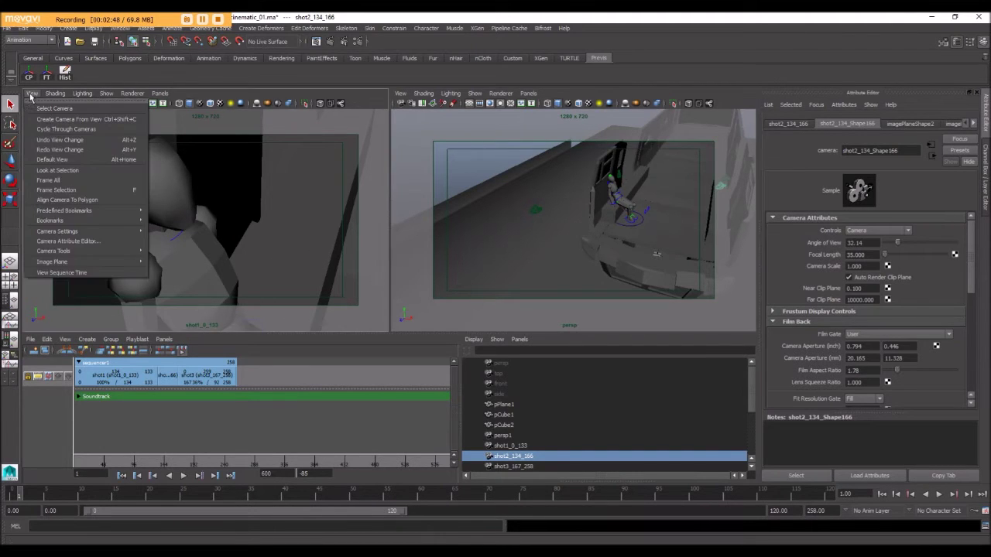
left_click(98, 241)
left_click(850, 124)
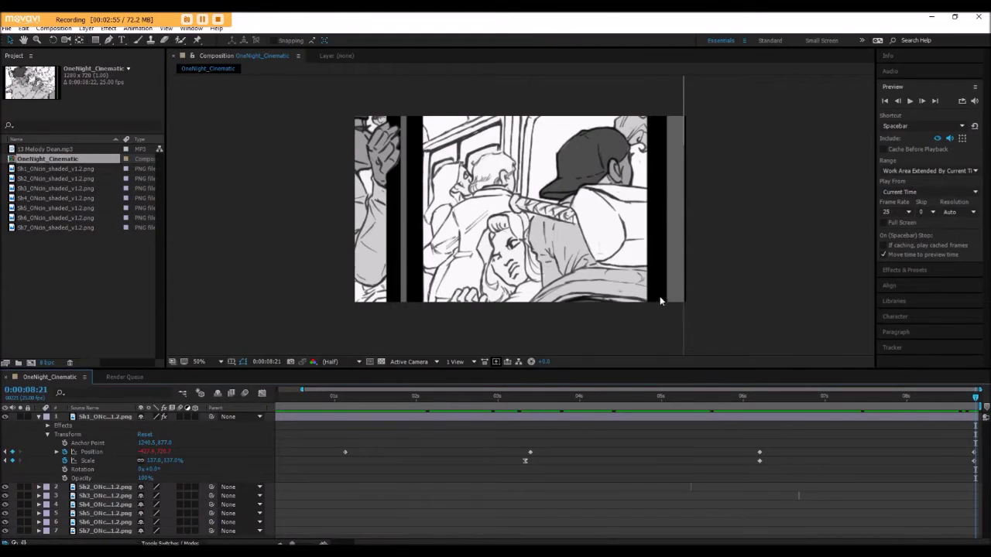
- Switch to After Effects, scrub through the OneNight_Cinematic storyboard composition, and return to Maya
left_click_drag(297, 395, 861, 406)
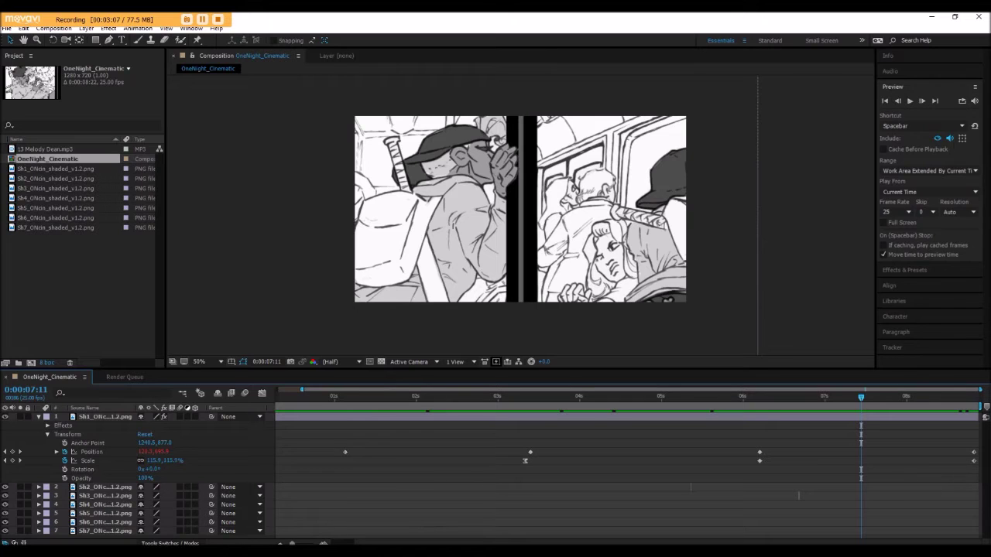
left_click(374, 507)
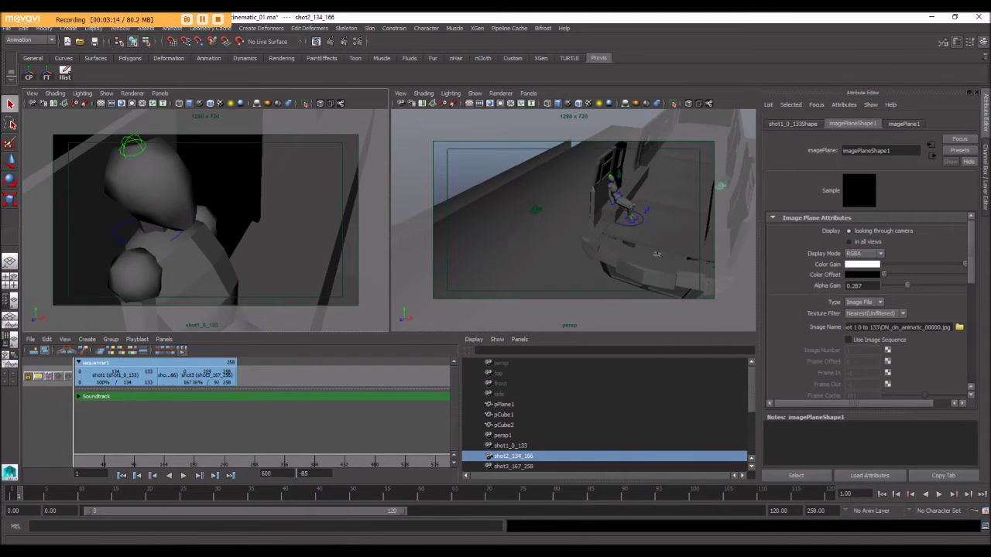
- Load OneNightCinematic.00000.iff from E:\00 Tutorial Videos\Blocking Out Animation\OneNight_Cinematic_iff as the shot1_0_133 image plane's image
left_click(32, 93)
left_click(77, 242)
left_click(960, 327)
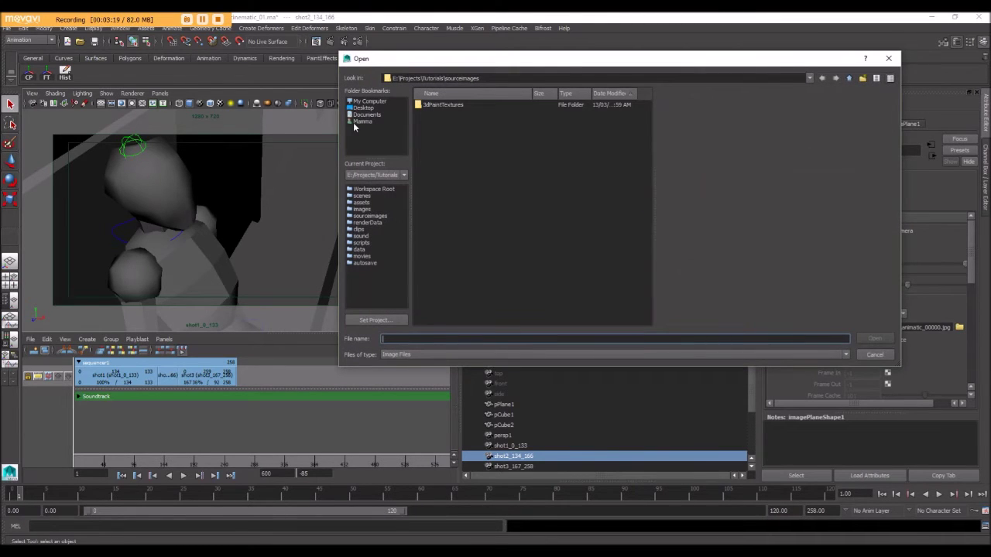
left_click(369, 103)
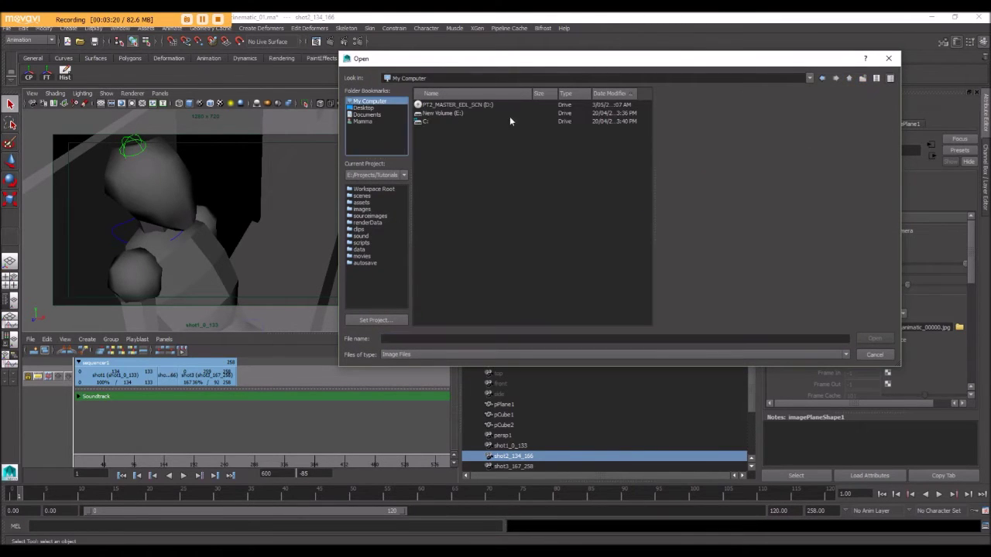
double_click(443, 114)
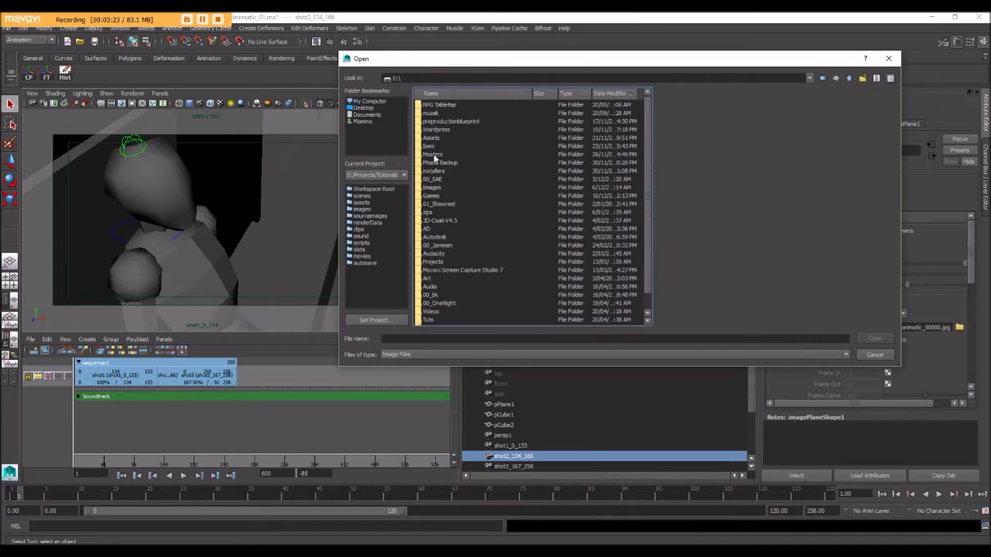
double_click(443, 105)
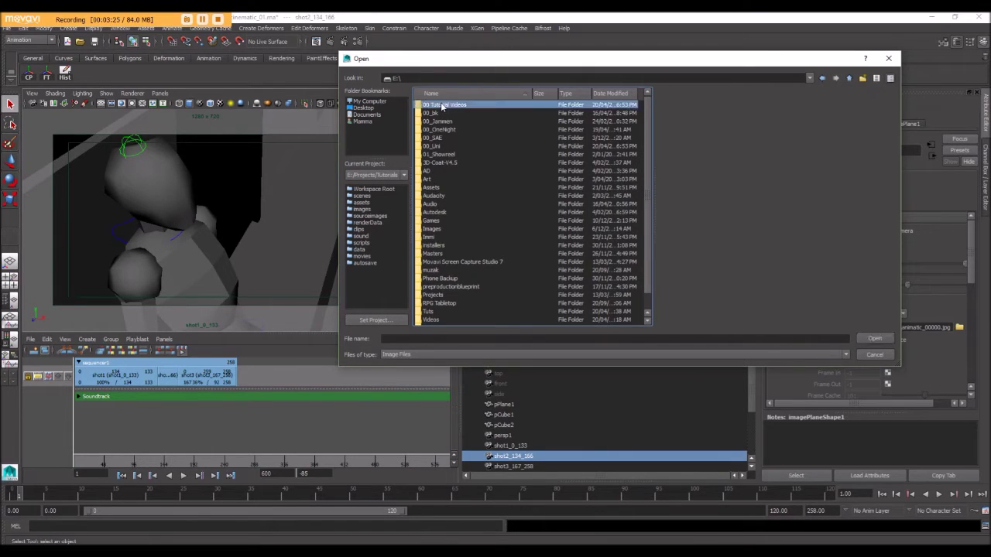
double_click(441, 105)
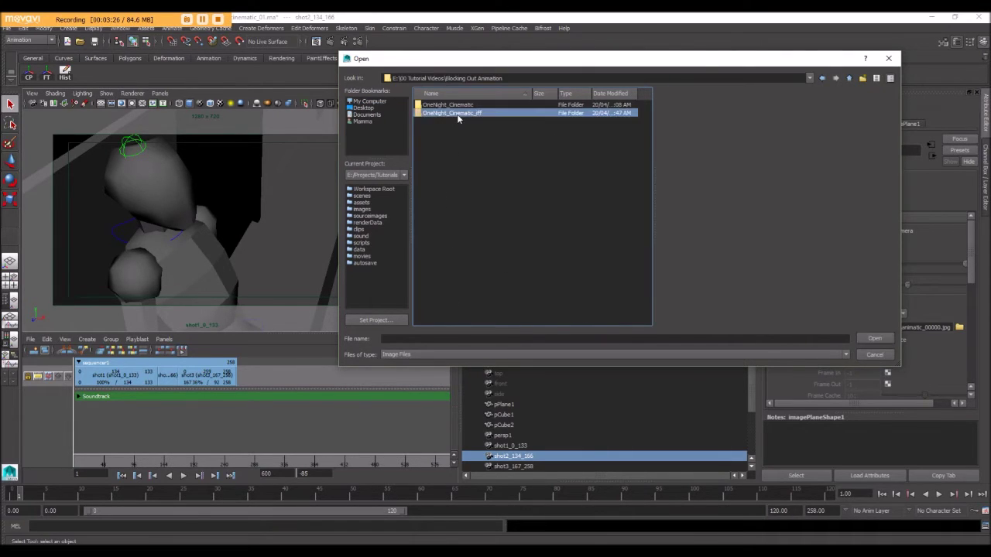
double_click(461, 113)
left_click(452, 105)
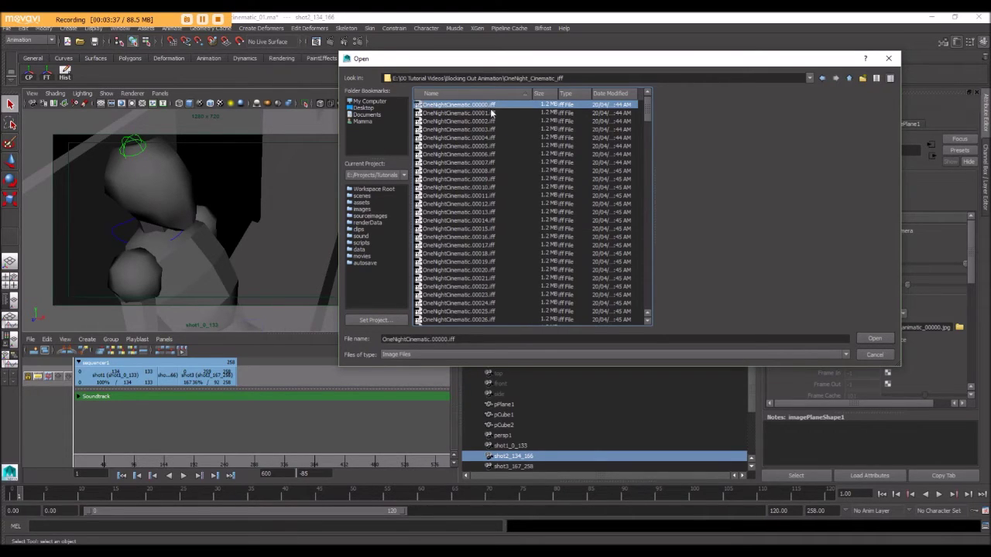
left_click(875, 338)
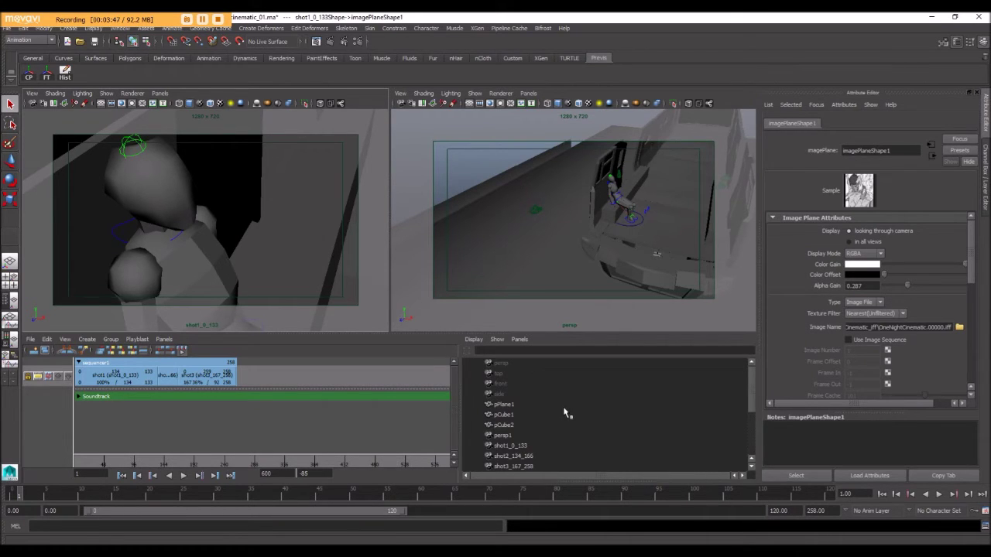
- Select the shot1_0_133 camera in the Outliner and bring its imagePlaneShape1 attributes back up
left_click(501, 446)
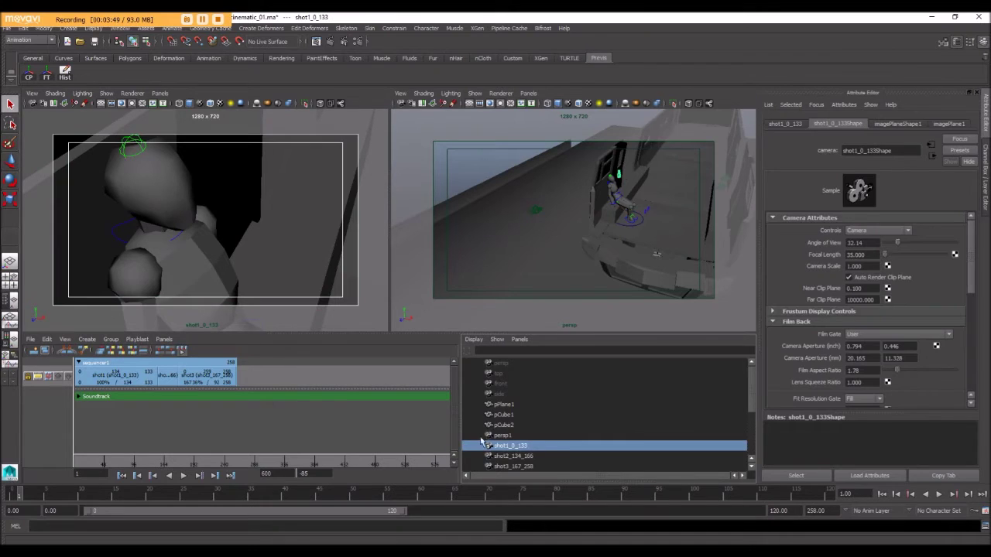
left_click(891, 124)
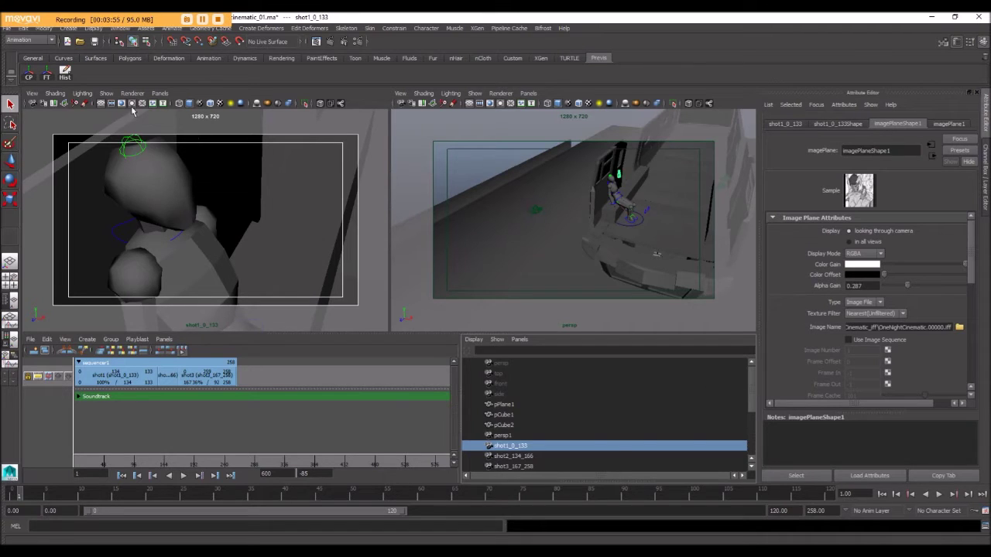
left_click(138, 137)
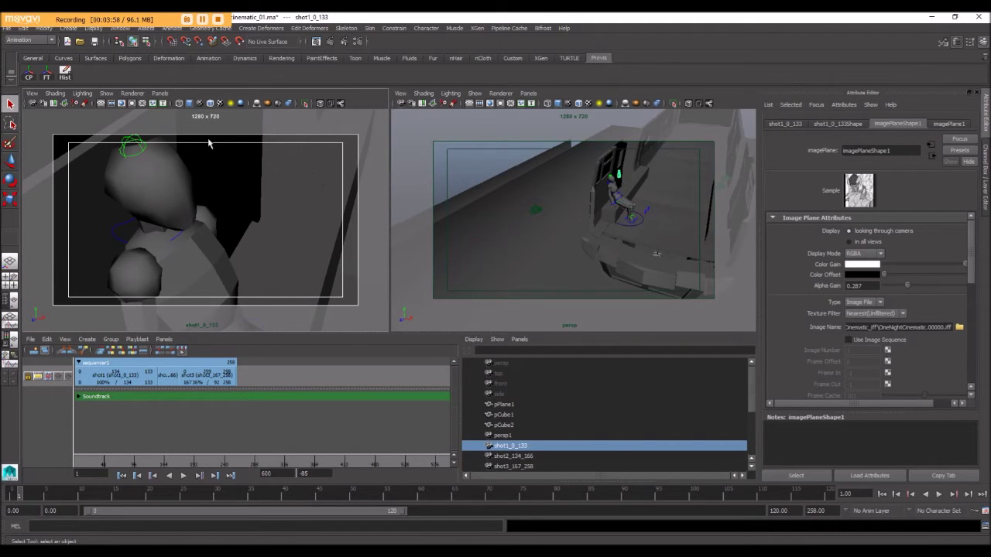
left_click(32, 93)
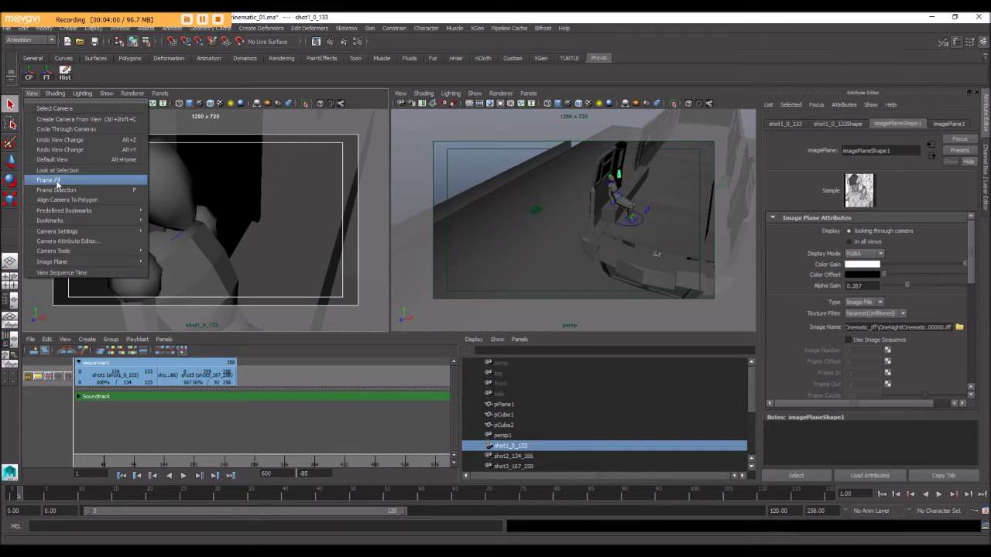
left_click(62, 241)
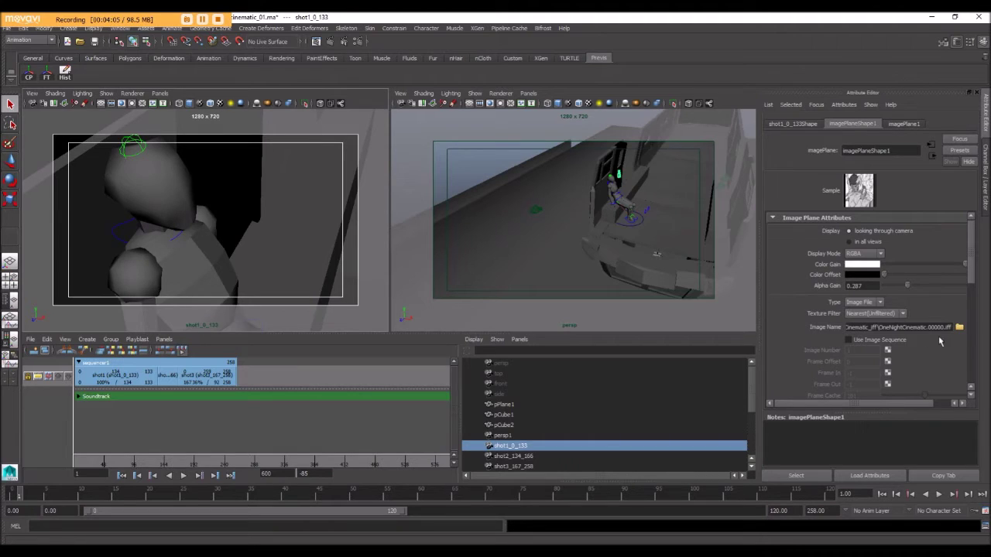
left_click(793, 124)
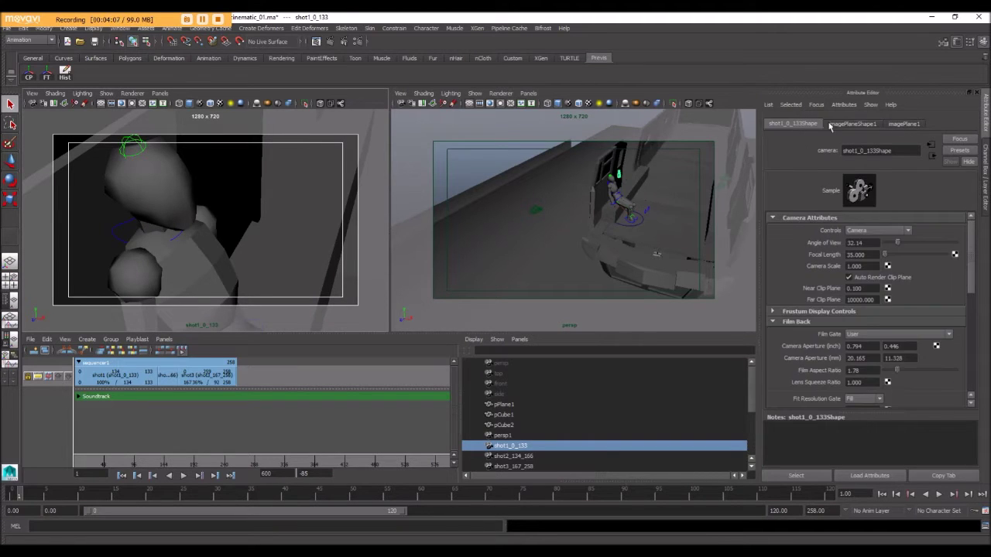
left_click(845, 126)
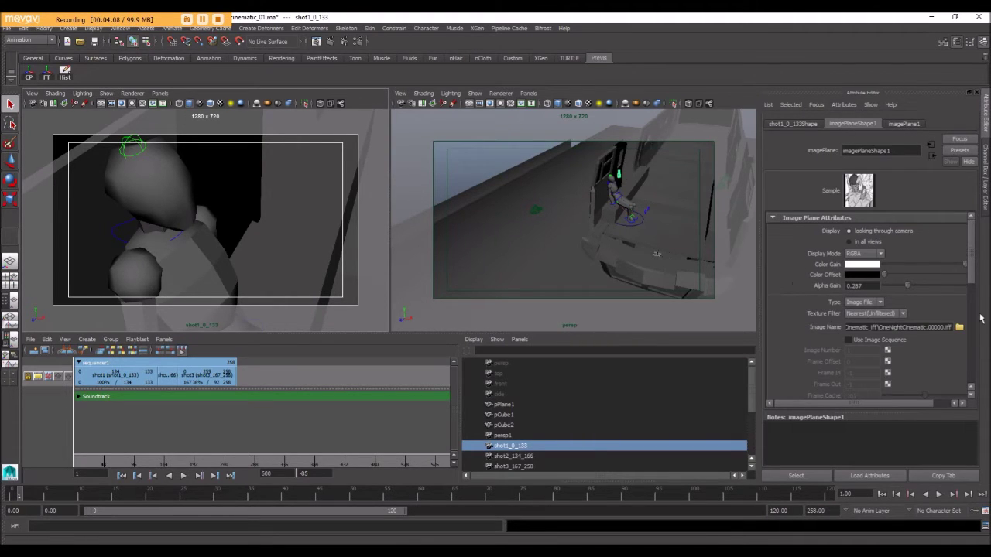
- Enable Use Image Sequence on imagePlaneShape1, test it by scrubbing to frame 41, and return to frame 0
scroll(971, 269, "down", 1)
left_click_drag(915, 302, 975, 298)
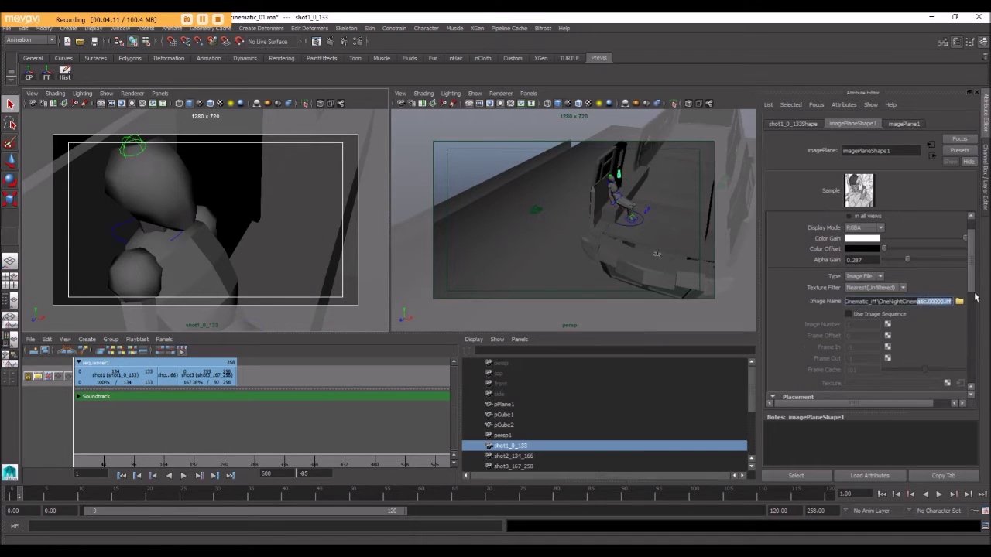
left_click(849, 315)
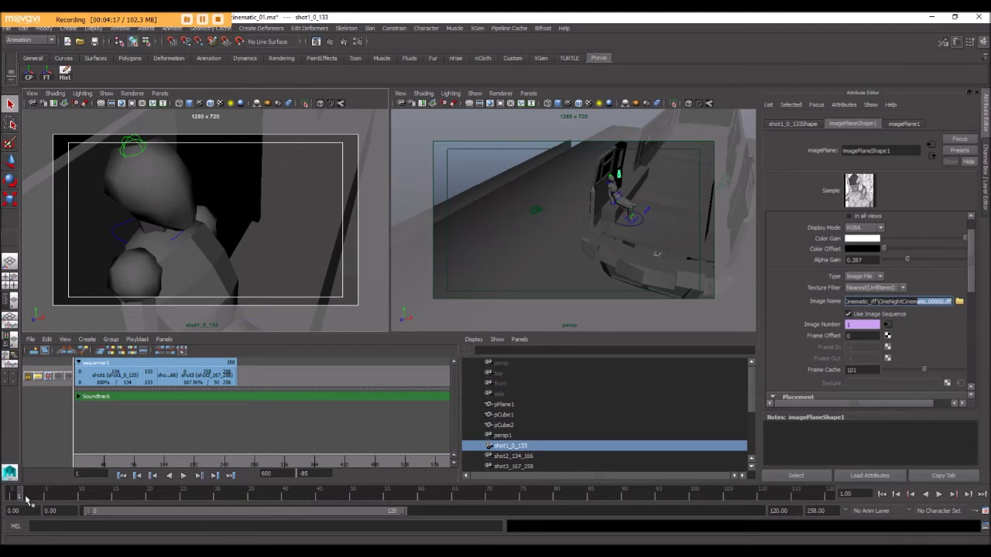
left_click_drag(25, 500, 204, 497)
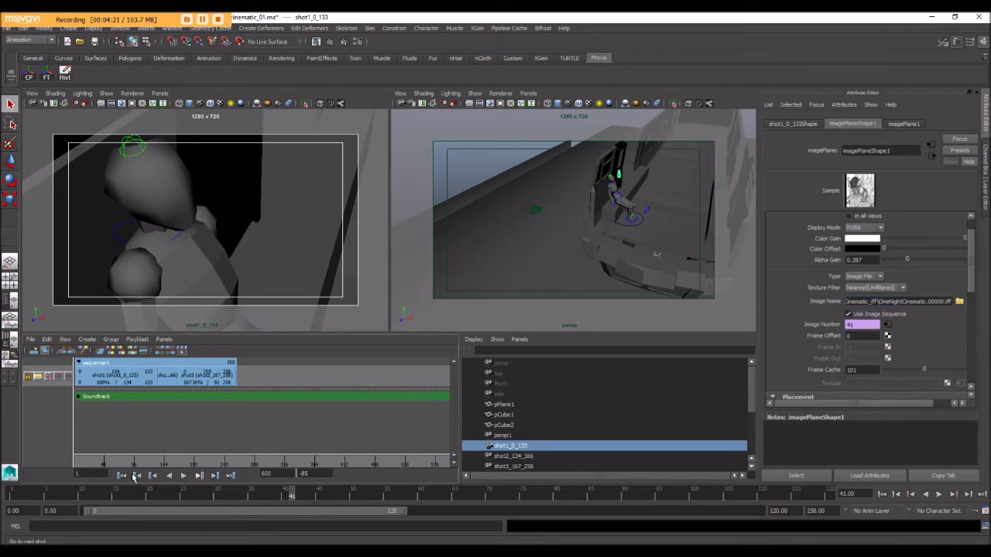
left_click_drag(81, 496, 12, 495)
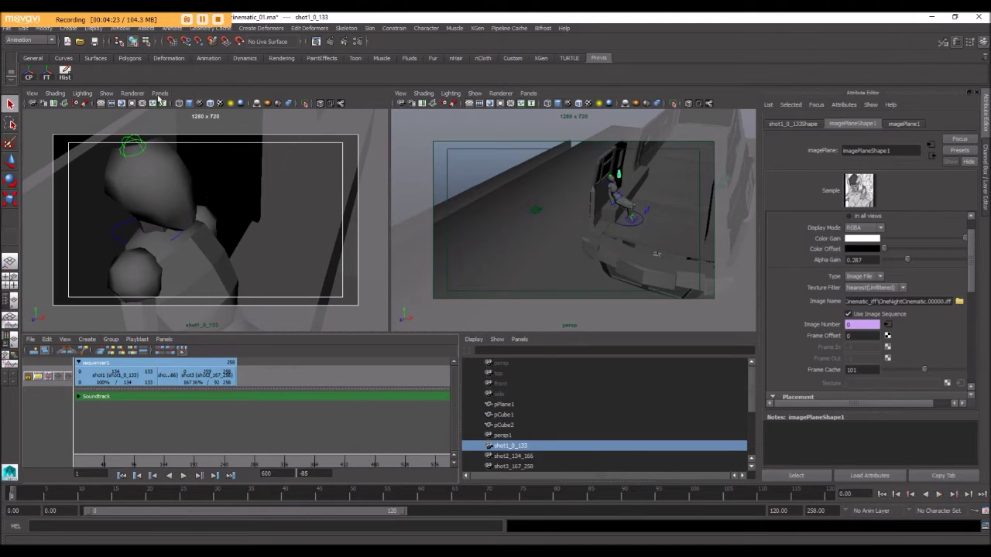
- Turn on X-ray display in the shot1_0_133 view and raise the image plane's Alpha Gain to 0.917
left_click(159, 94)
left_click(157, 95)
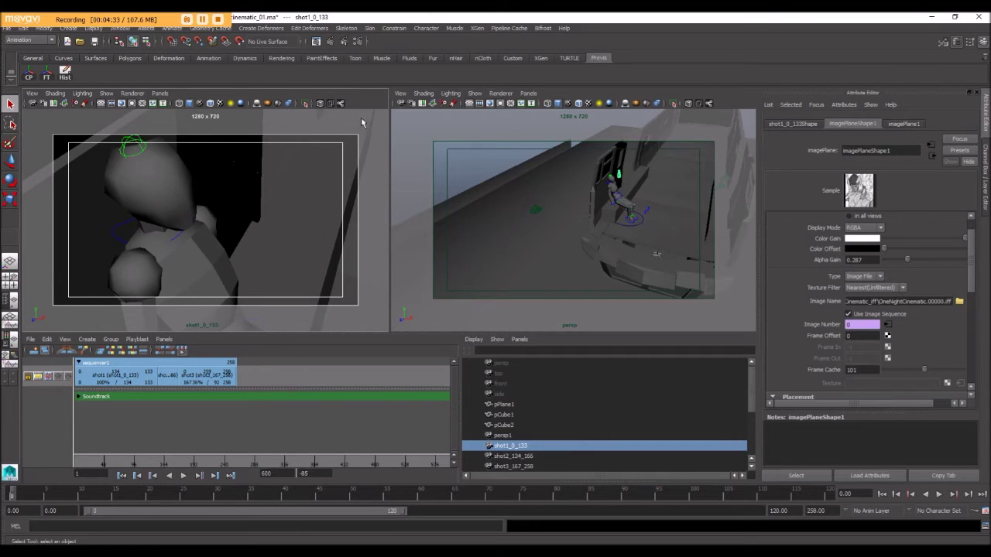
left_click(322, 105)
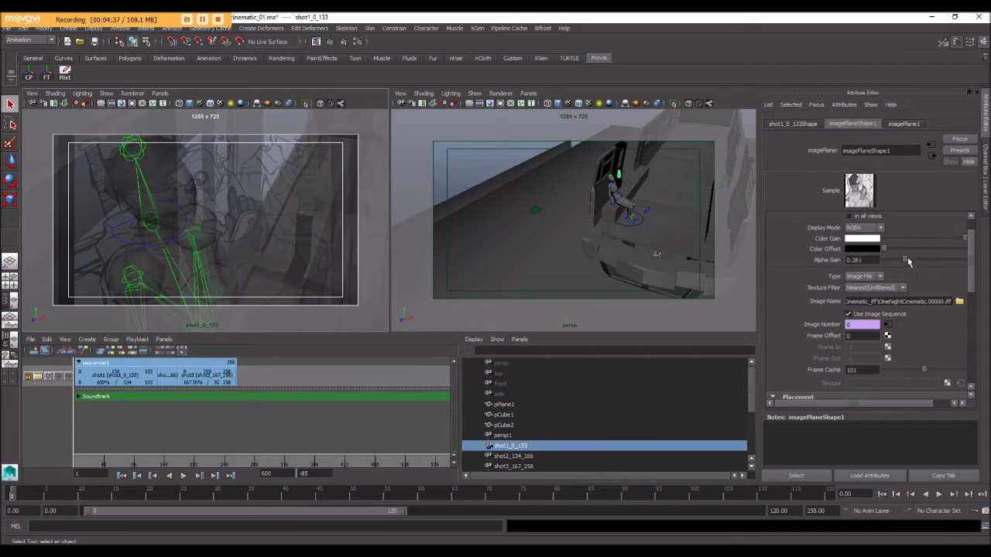
left_click_drag(910, 262, 954, 260)
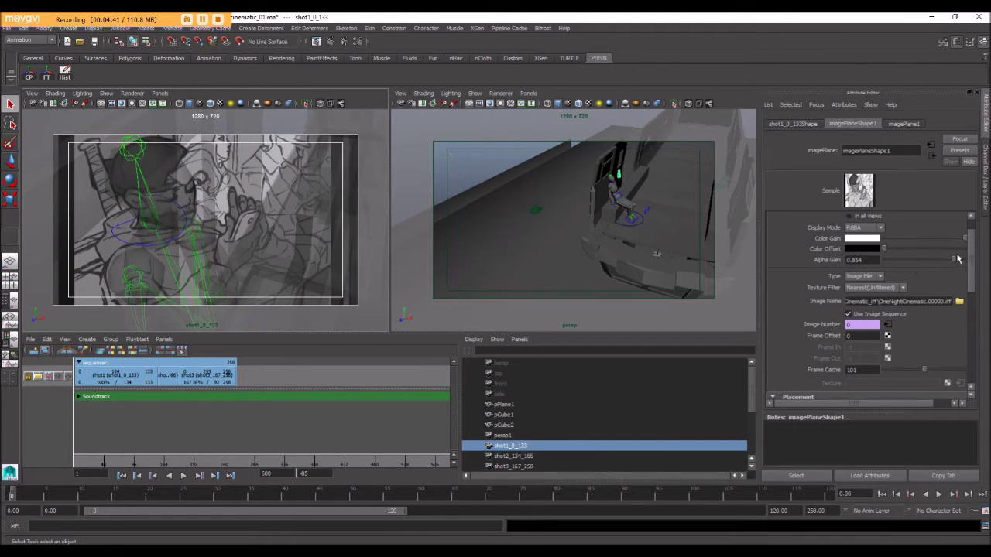
mouse_move(955, 261)
left_mouse_down()
mouse_move(966, 261)
mouse_move(940, 263)
mouse_move(958, 263)
left_mouse_up()
- Scrub through the storyboard overlay in the shot camera view up to frame 120
left_click(27, 495)
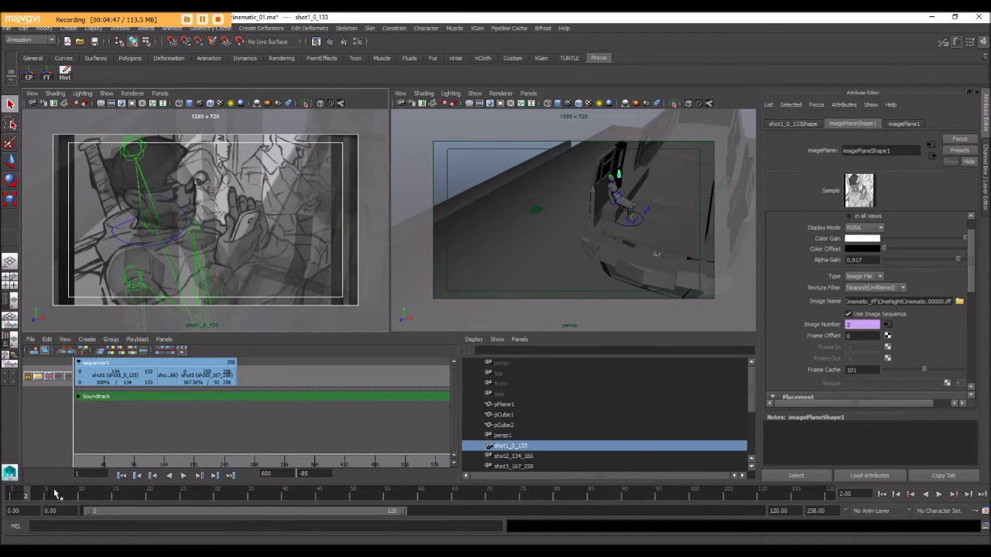
left_click_drag(54, 494, 833, 501)
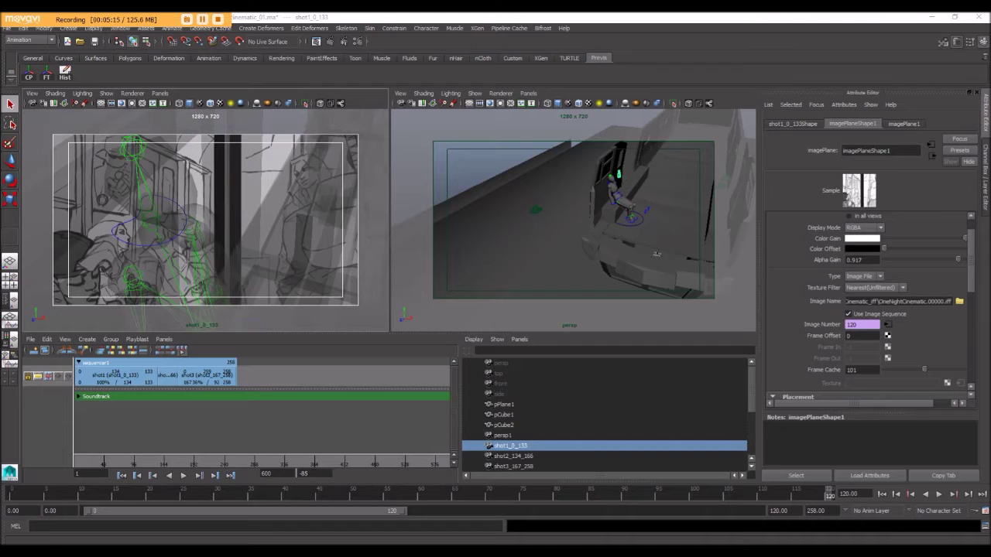
- Set the playback range's end to frame 221 and view the rest of the storyboard up to that frame
left_click(779, 511)
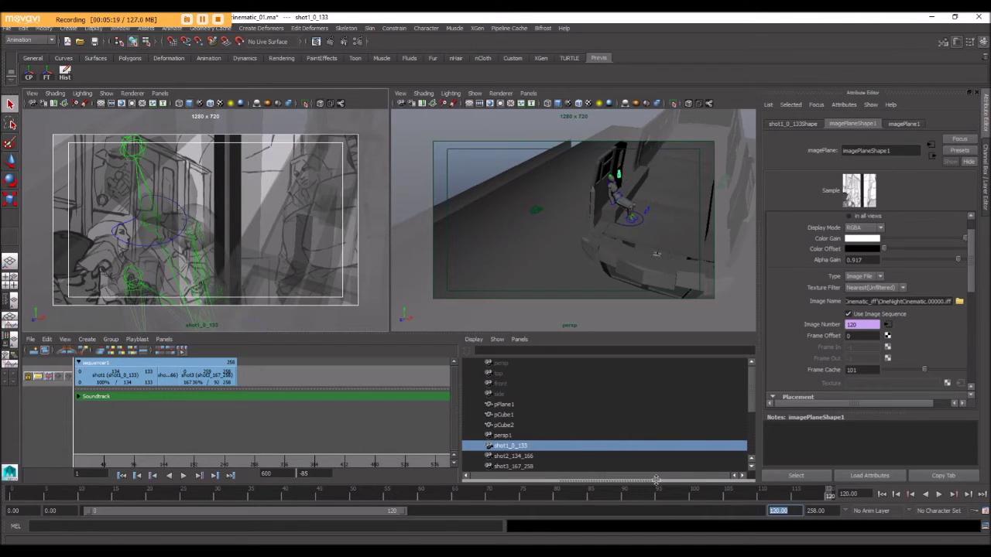
type("221")
key("Return")
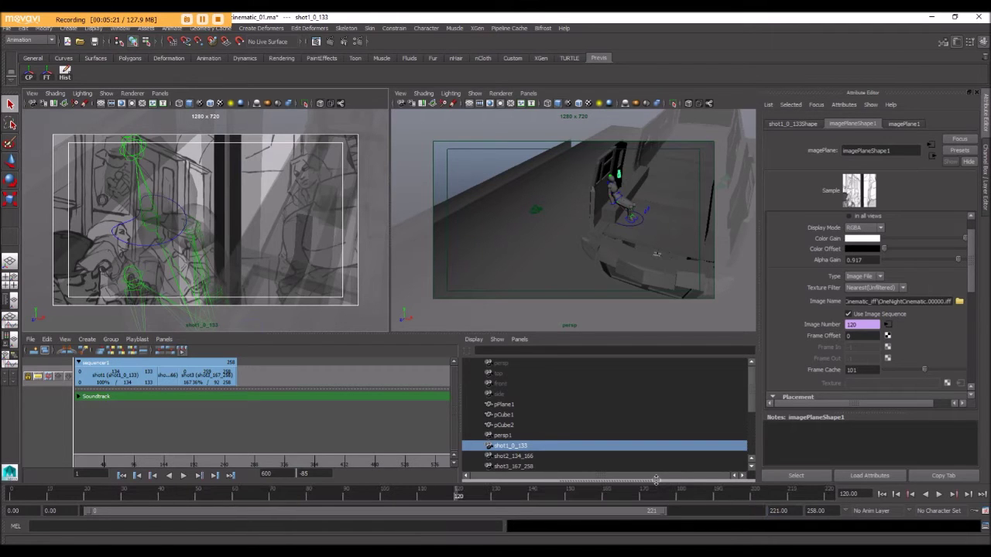
left_click(656, 495)
left_click_drag(681, 496, 770, 497)
key("alt+v")
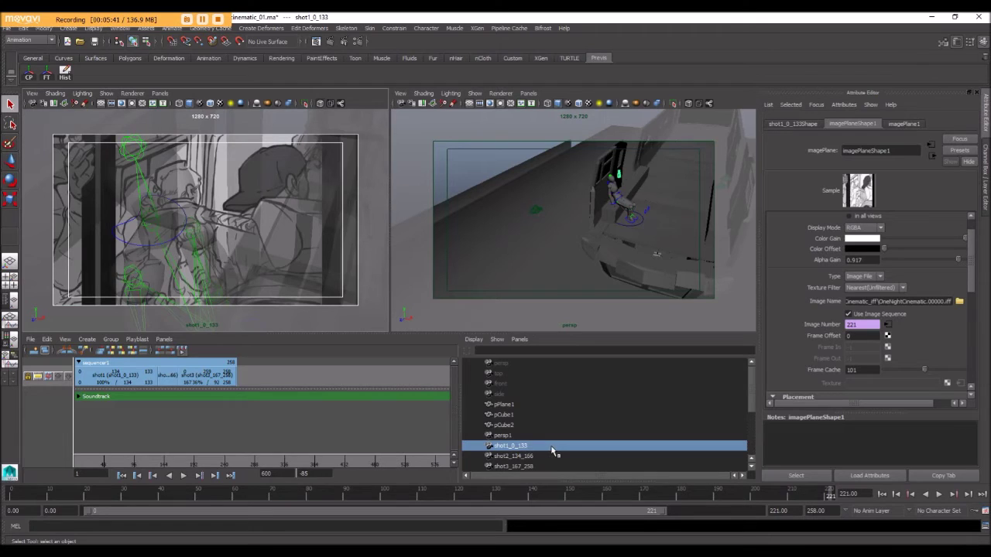
- Rename the camera shot1_0_133 to shot1_0_221 in the scene list and look over the remaining shot cameras
left_click(513, 451)
double_click(524, 450)
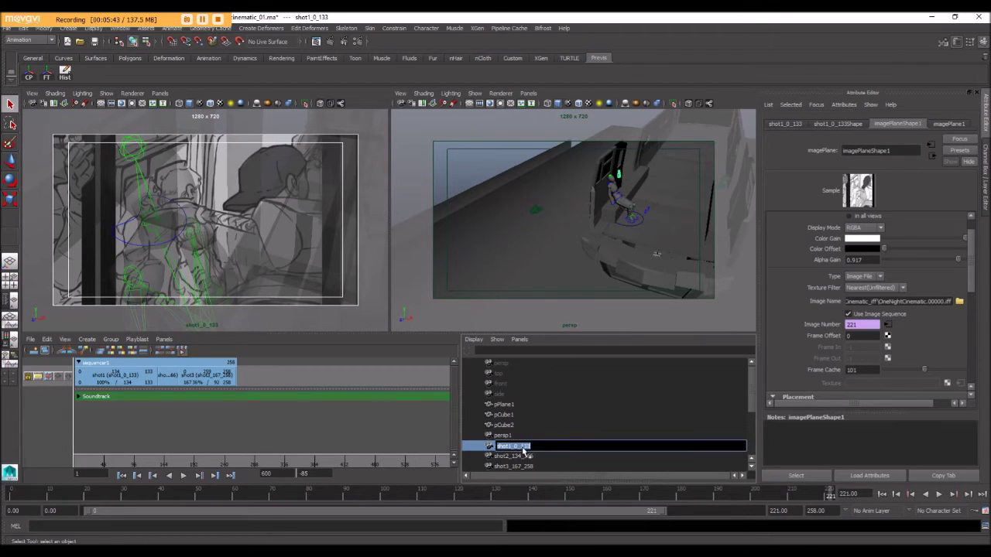
left_click(522, 447)
type("22")
key("Return")
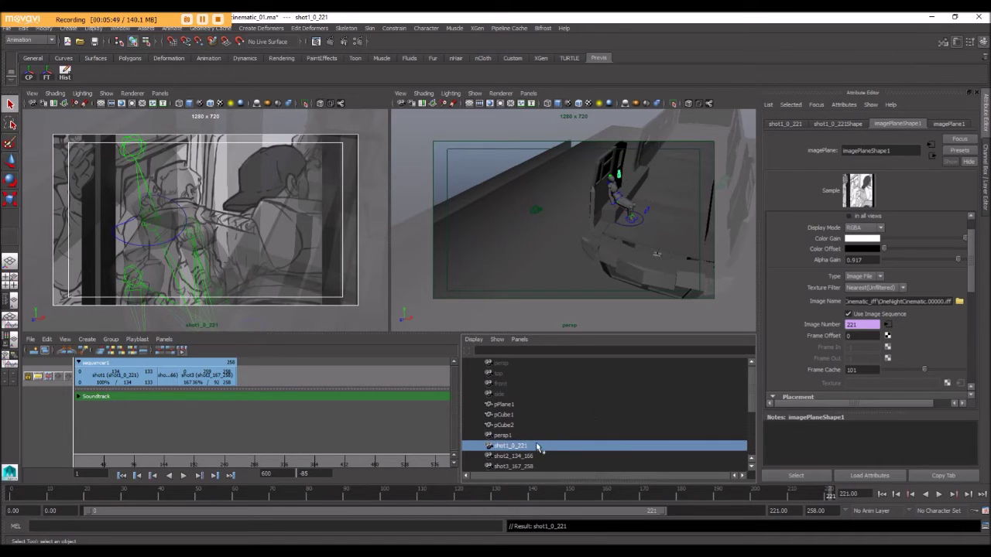
scroll(542, 446, "down", 3)
scroll(542, 432, "up", 2)
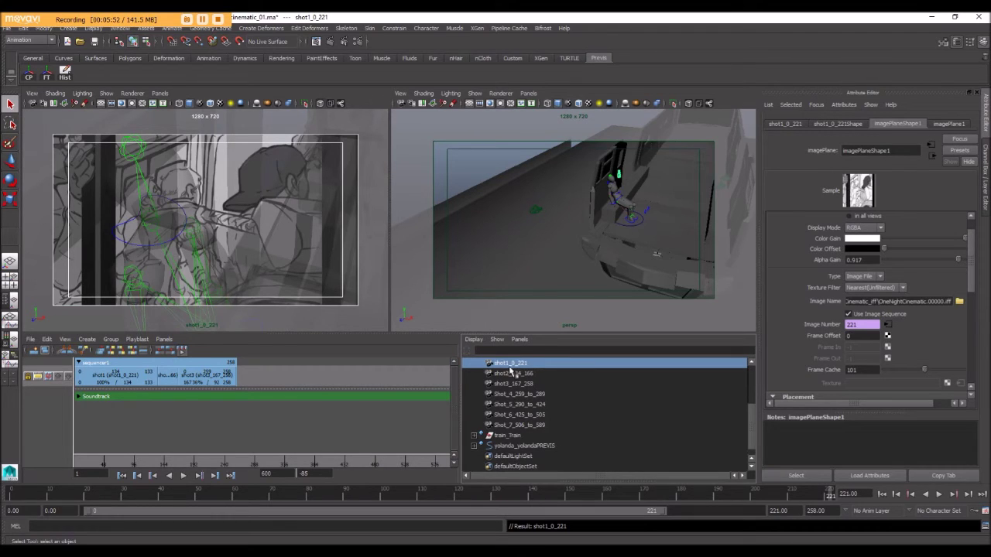
scroll(639, 375, "up", 3)
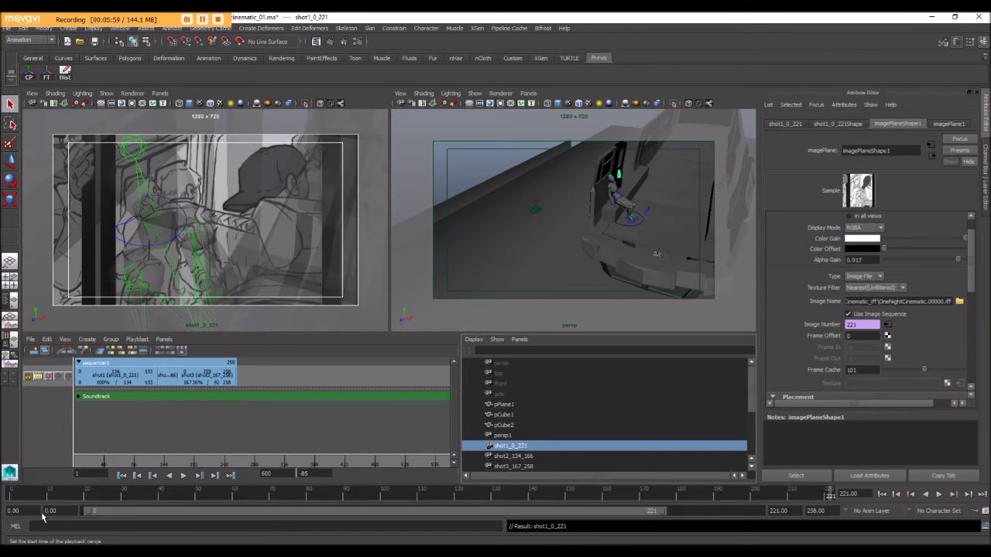
- Return to frame 0 and turn off X-ray display in the shot1_0_221 camera view
left_click(21, 498)
left_click_drag(21, 497, 11, 497)
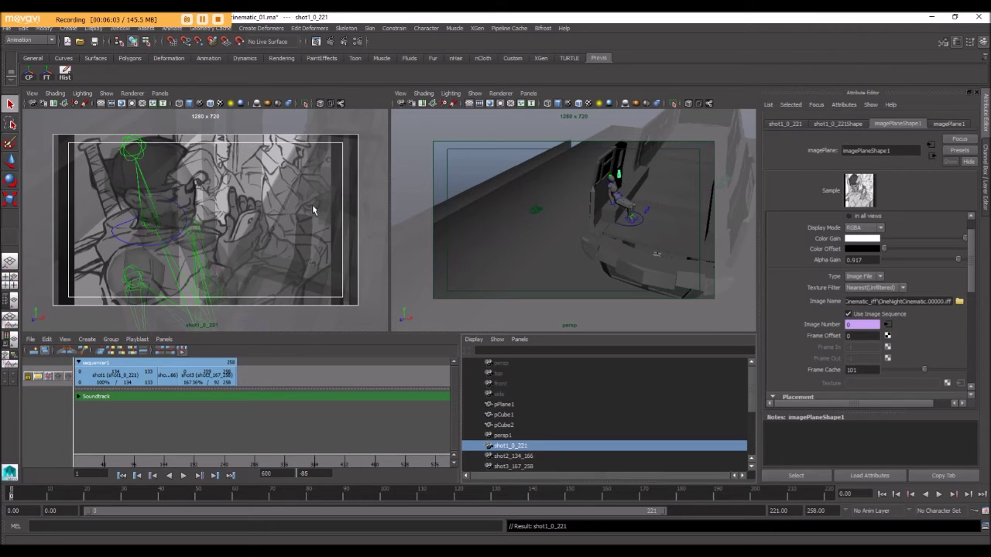
left_click(163, 181)
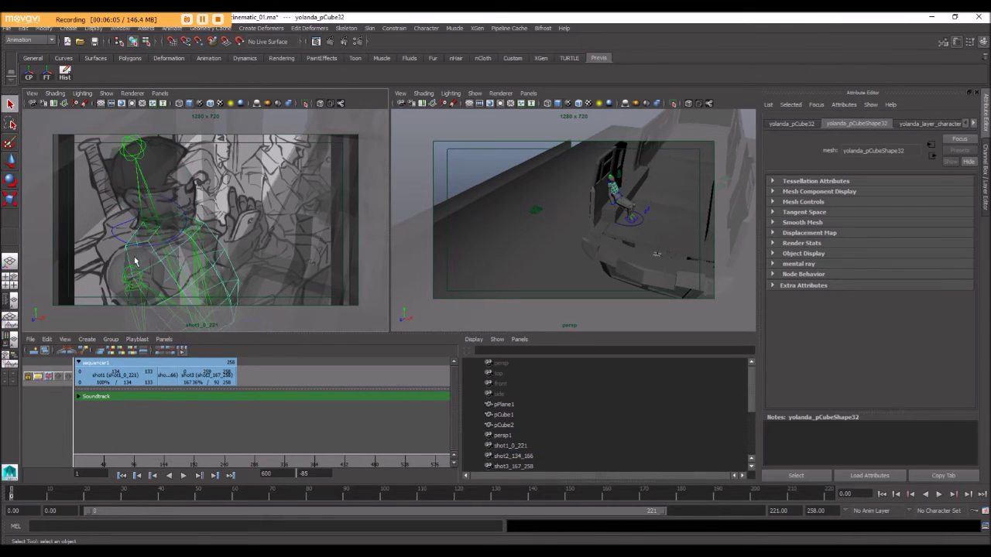
left_click(122, 249)
left_click(321, 103)
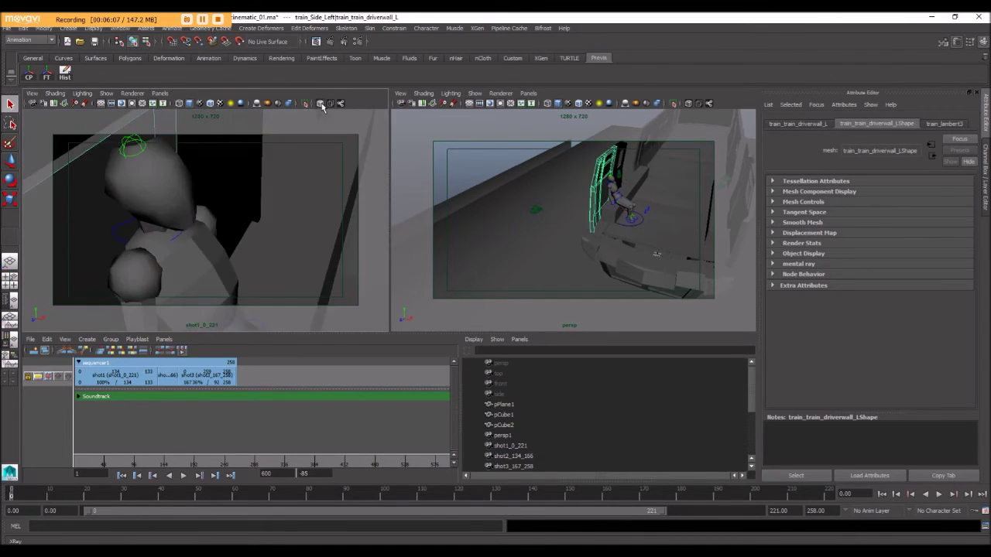
- Pick the character's neck, knee and wrist controls and leg joints to examine what can be selected on the rig
left_click(181, 245)
left_click(118, 241)
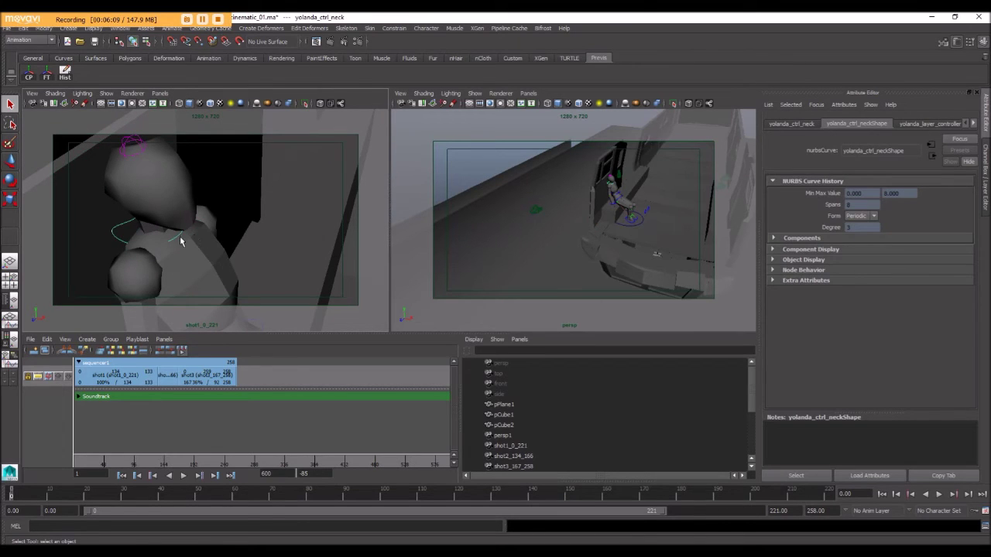
left_click(138, 243)
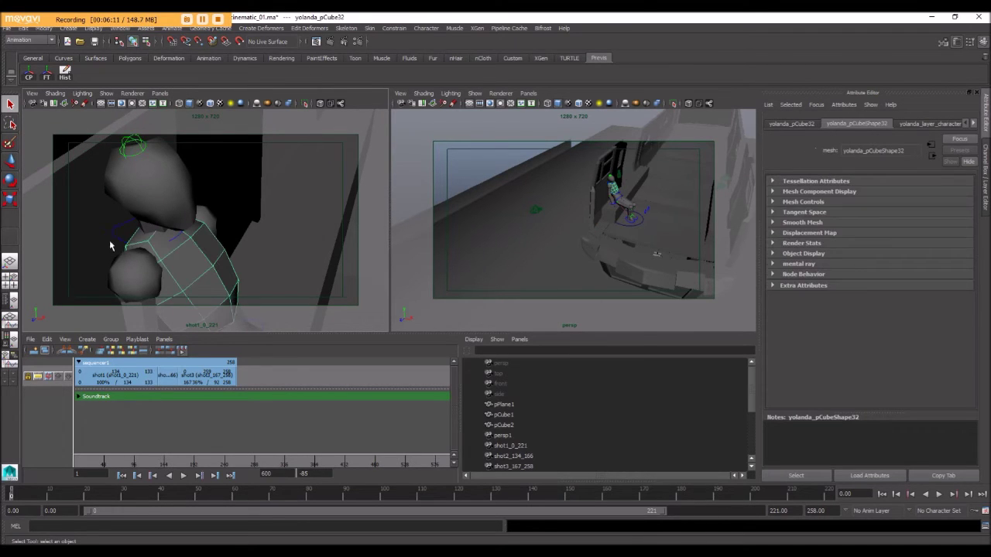
left_click(121, 244)
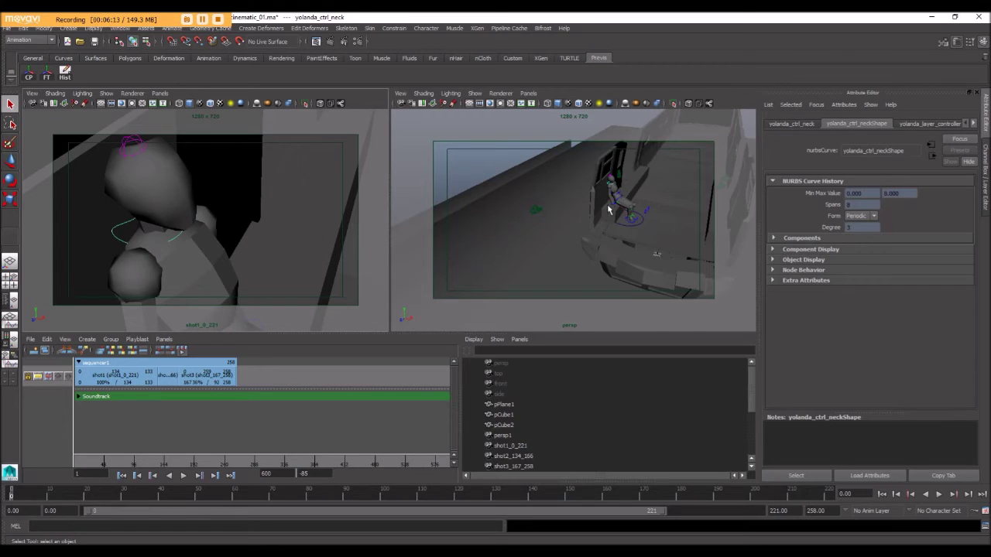
key("f")
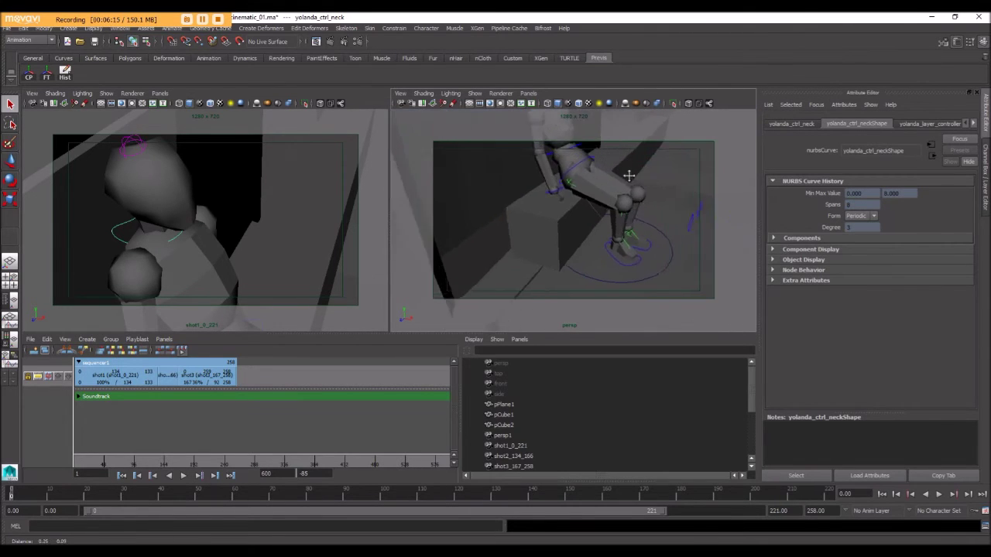
left_click_drag(628, 216, 502, 211, "alt")
left_click(499, 209)
key("f")
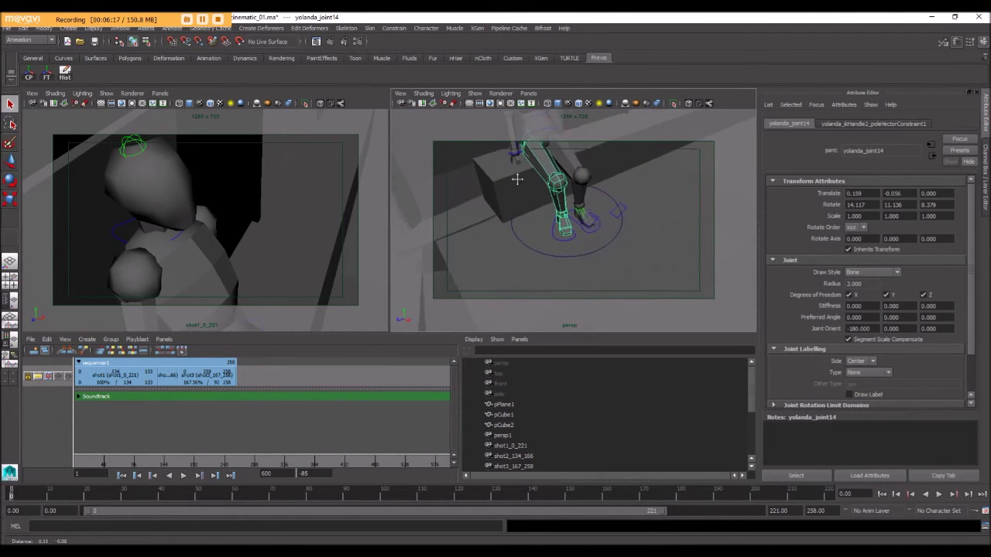
left_click(554, 223)
left_click(575, 219, "shift")
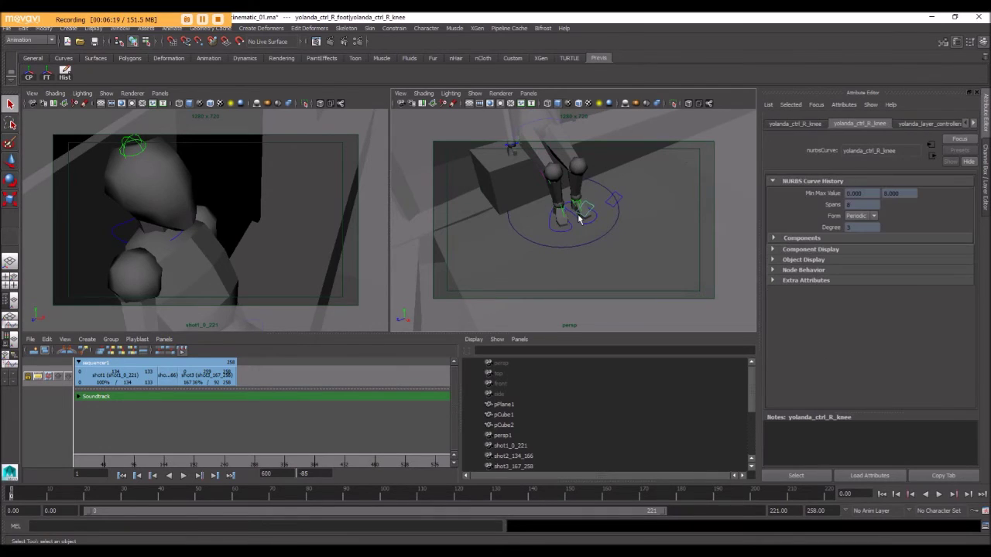
left_click(585, 221)
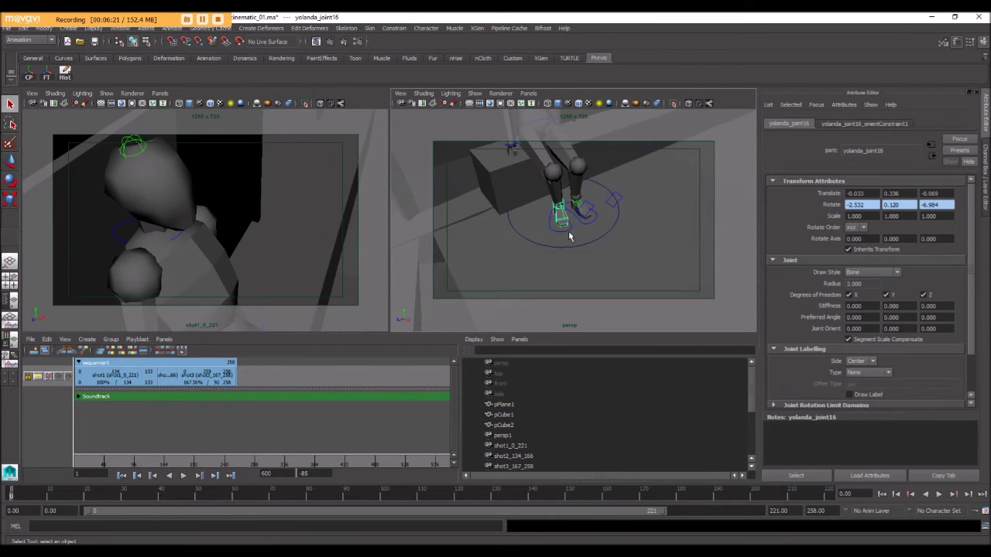
left_click_drag(541, 226, 602, 218, "alt")
left_click(533, 186)
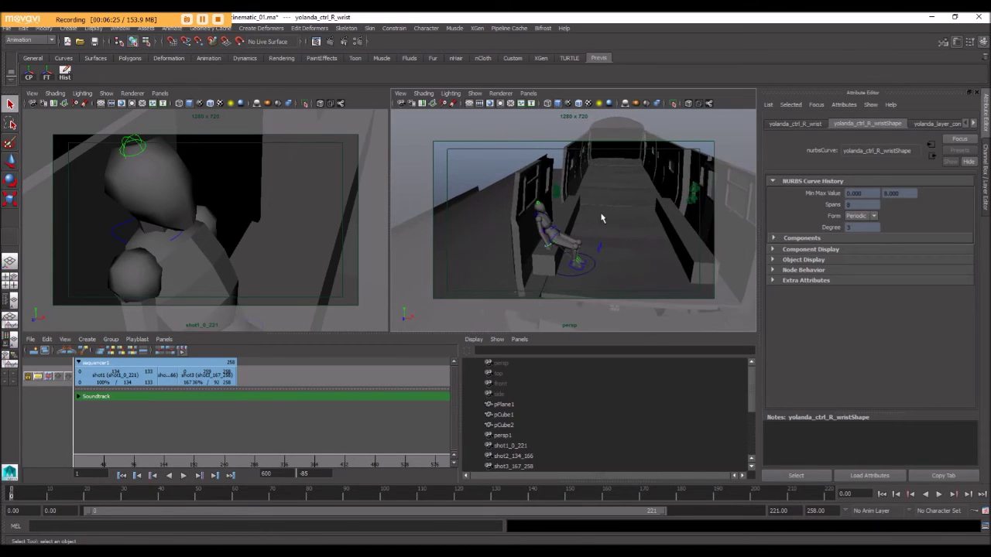
- Pick flooring and wall pieces of the train carriage in the persp view to examine what can be selected
left_click(602, 219)
left_click(609, 223)
left_click(642, 261)
left_click(585, 208)
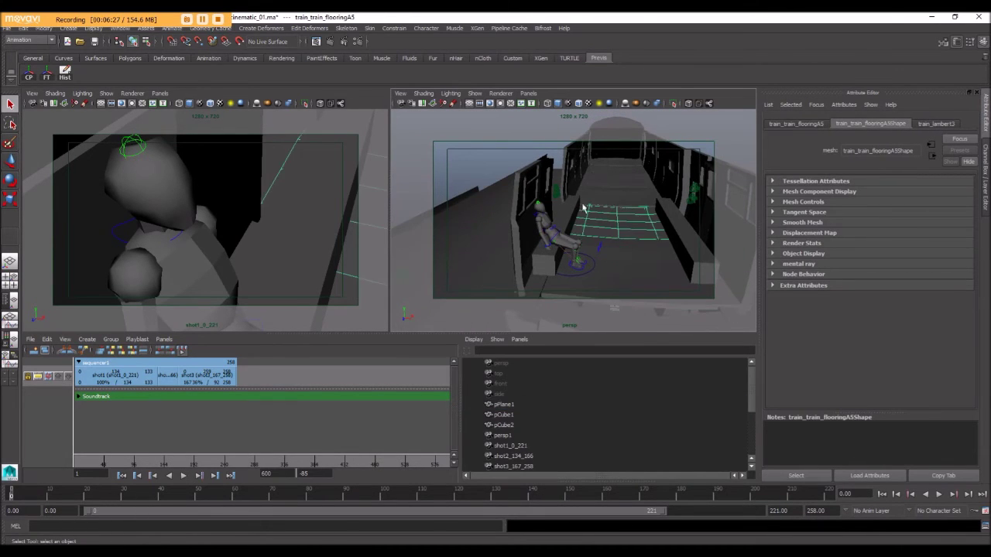
left_click_drag(585, 207, 578, 171, "alt")
left_click(606, 197)
mouse_move(508, 225)
left_mouse_down("alt")
mouse_move(458, 227)
mouse_move(564, 246)
mouse_move(524, 228)
mouse_move(526, 219)
left_mouse_up("alt")
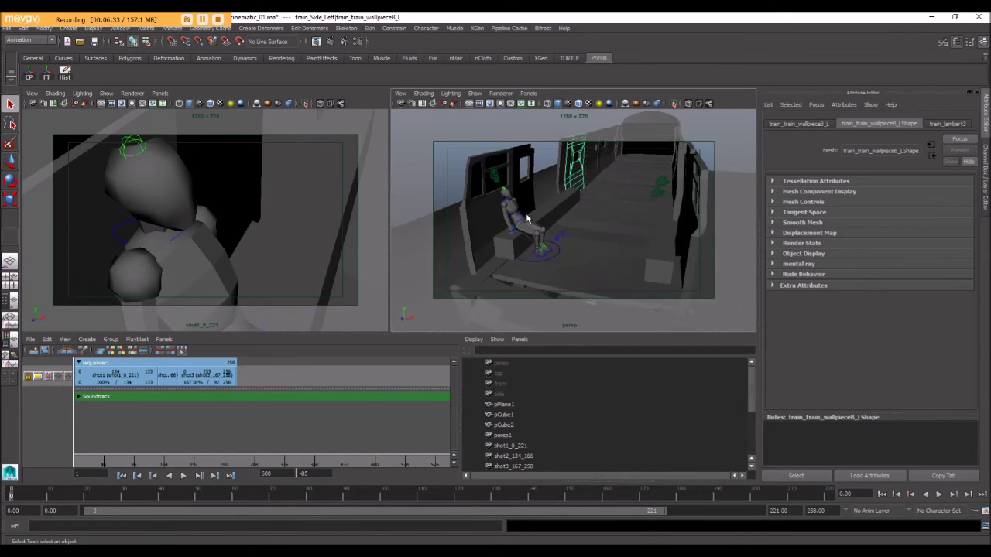
- Maximize the persp view and select a front floor-edge piece of the train carriage
key("space")
left_click_drag(455, 264, 357, 246, "alt")
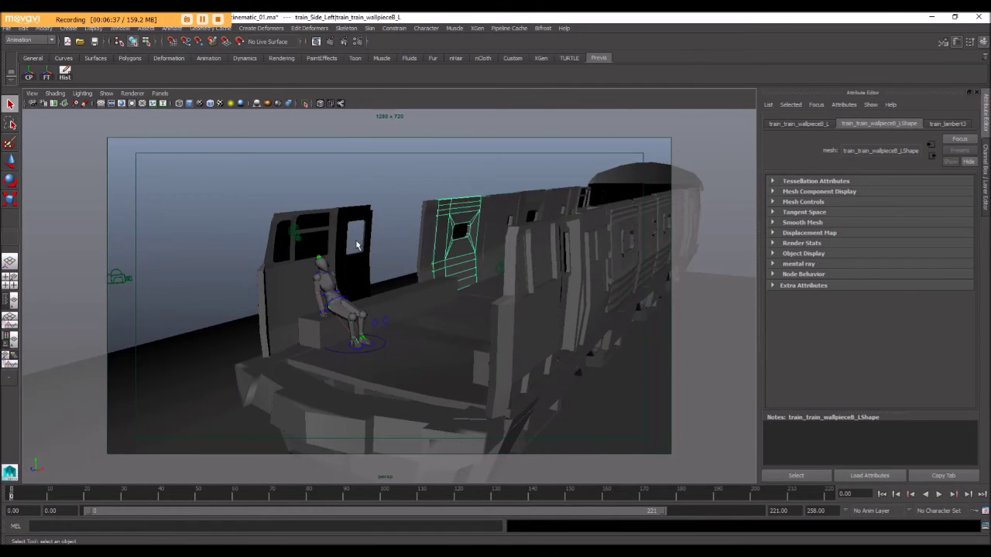
left_click(358, 246)
left_click(454, 326)
left_click(358, 369)
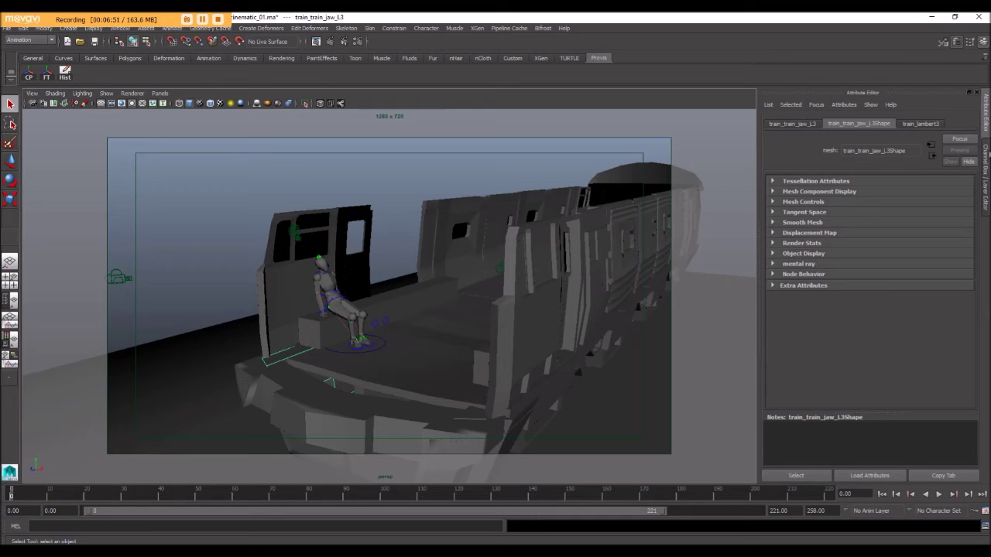
- Show the Channel Box / Layer Editor with an enlarged layer list, and frame the whole train in the persp view
left_click(988, 155)
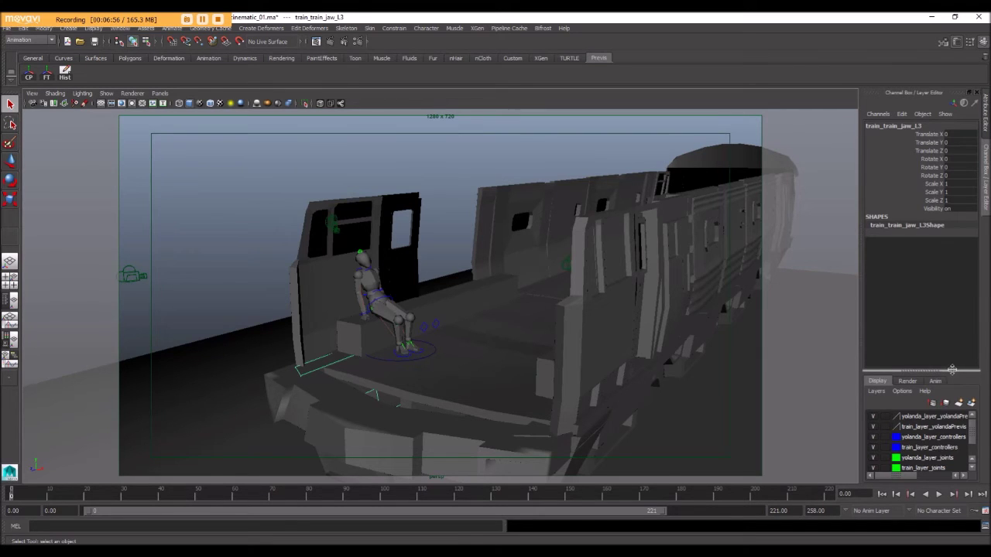
left_click_drag(956, 374, 956, 293)
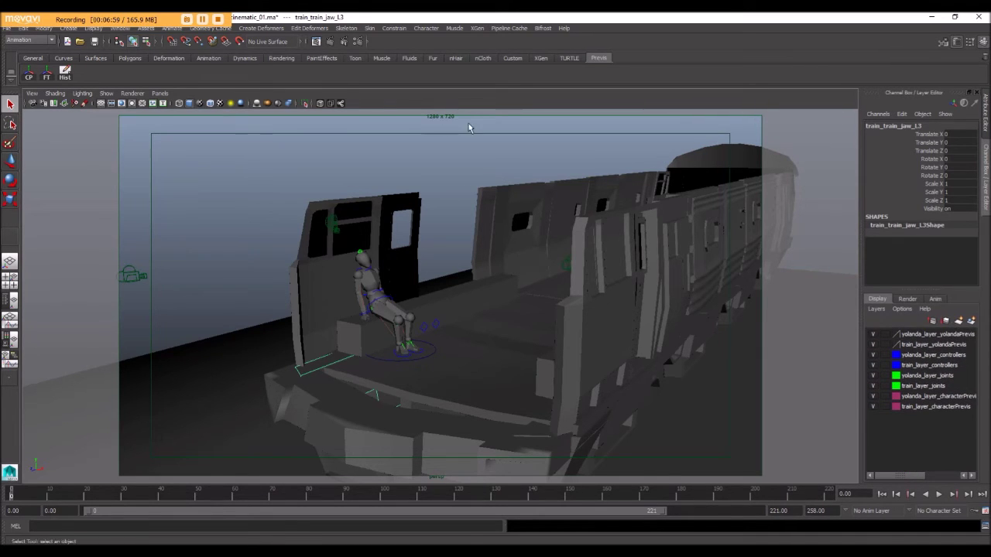
left_click_drag(542, 232, 295, 271, "alt")
middle_click_drag(295, 270, 433, 301, "alt")
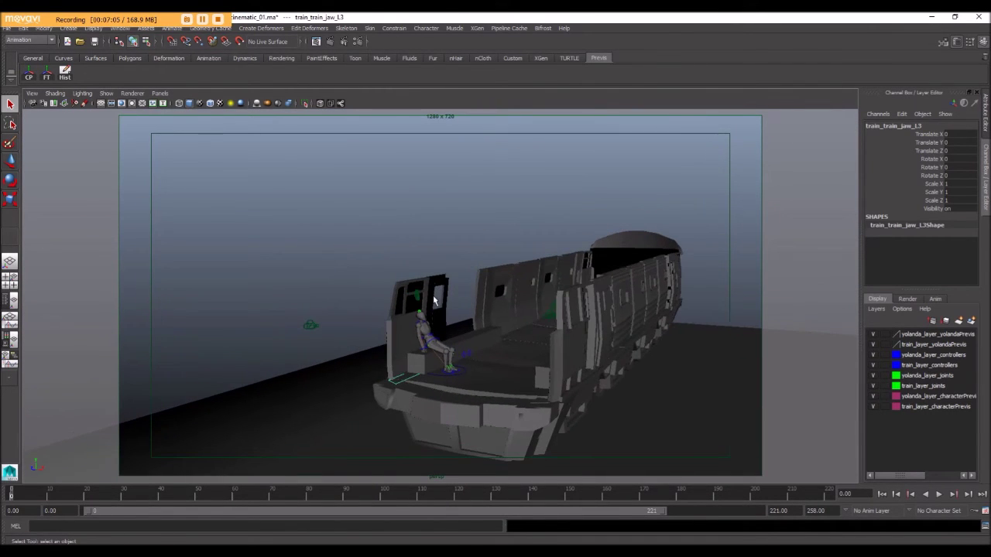
left_click_drag(434, 301, 403, 274, "alt")
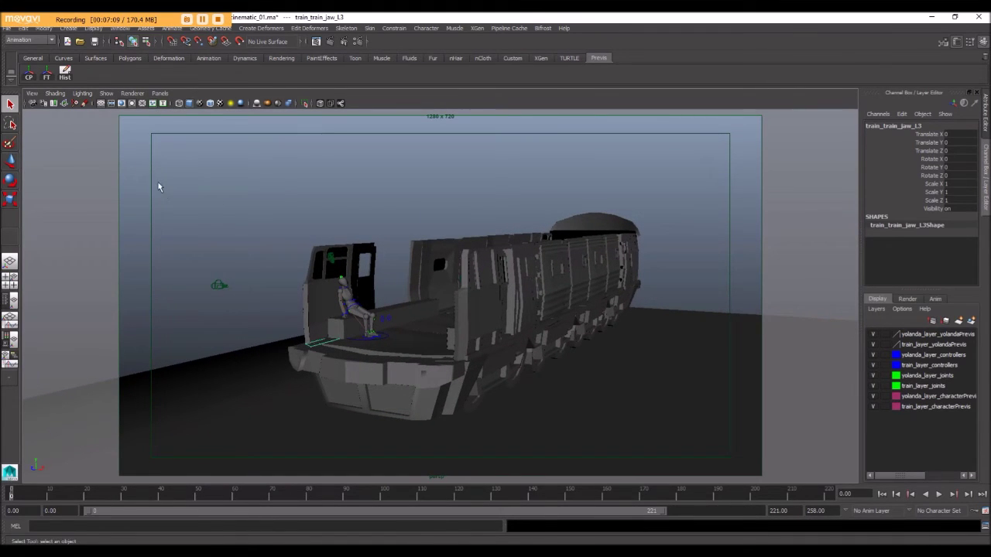
- Hide all object types in the persp view and display only Polygons
left_click(106, 93)
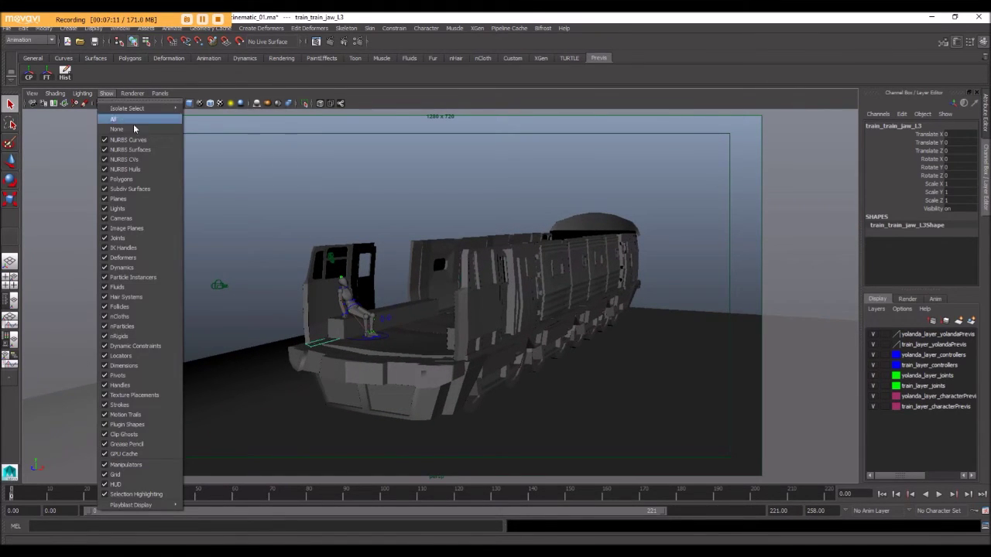
left_click(115, 120)
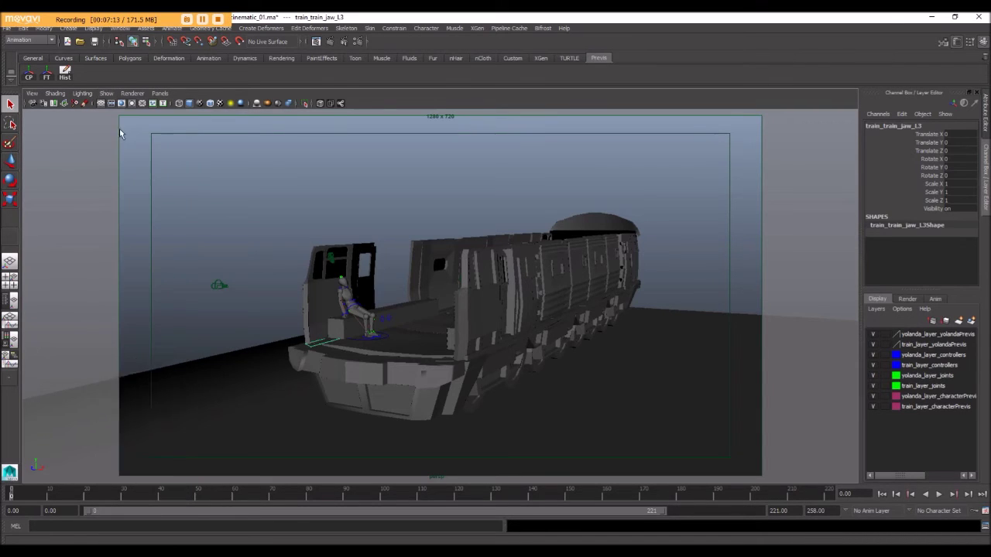
left_click(106, 93)
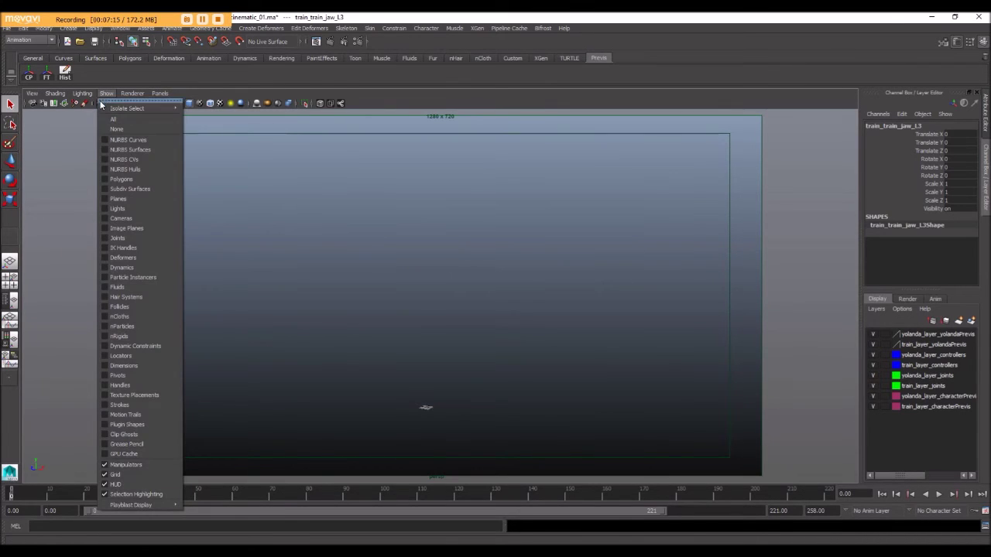
left_click(121, 178)
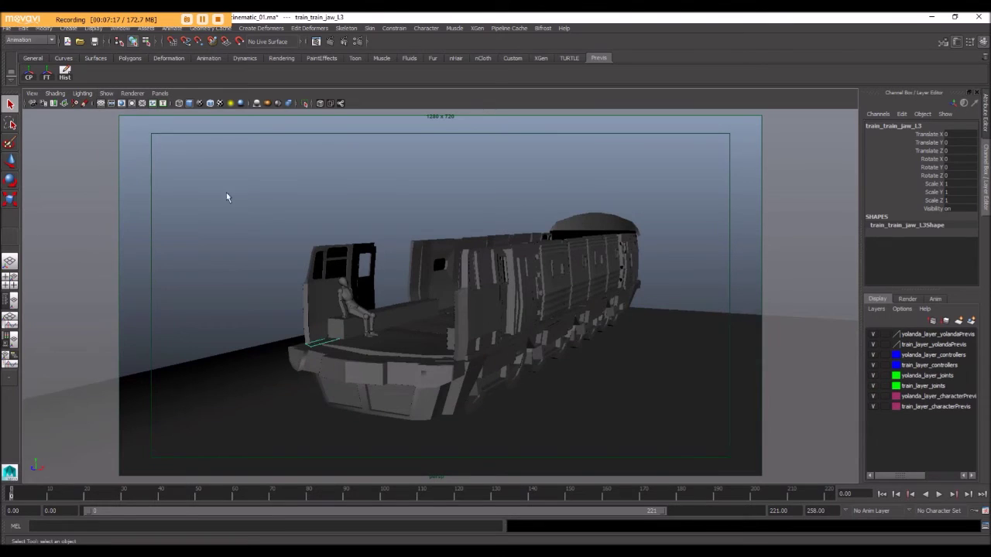
- Select all train, character and ground geometry and assign it to a new display layer
scroll(228, 226, "down", 10)
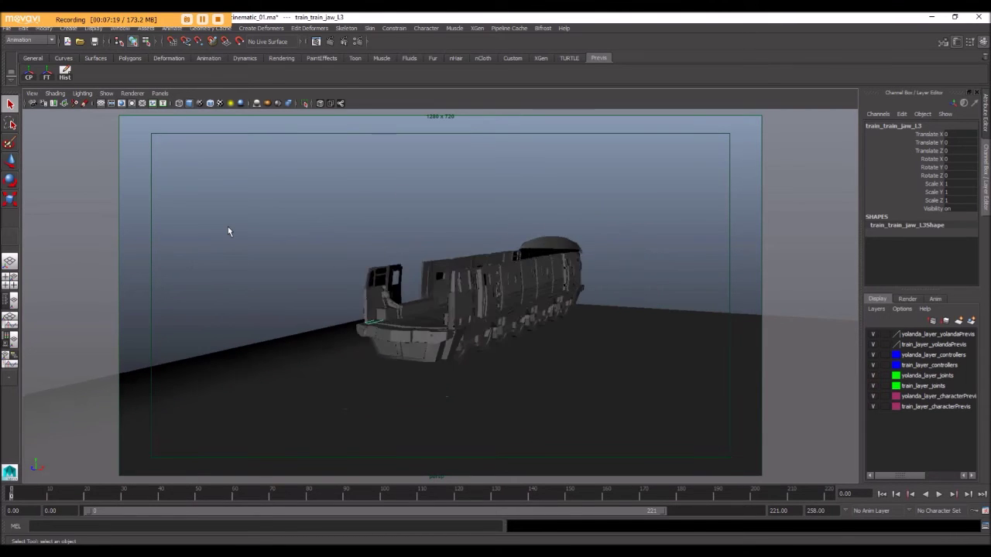
left_click_drag(231, 223, 703, 404)
key("f")
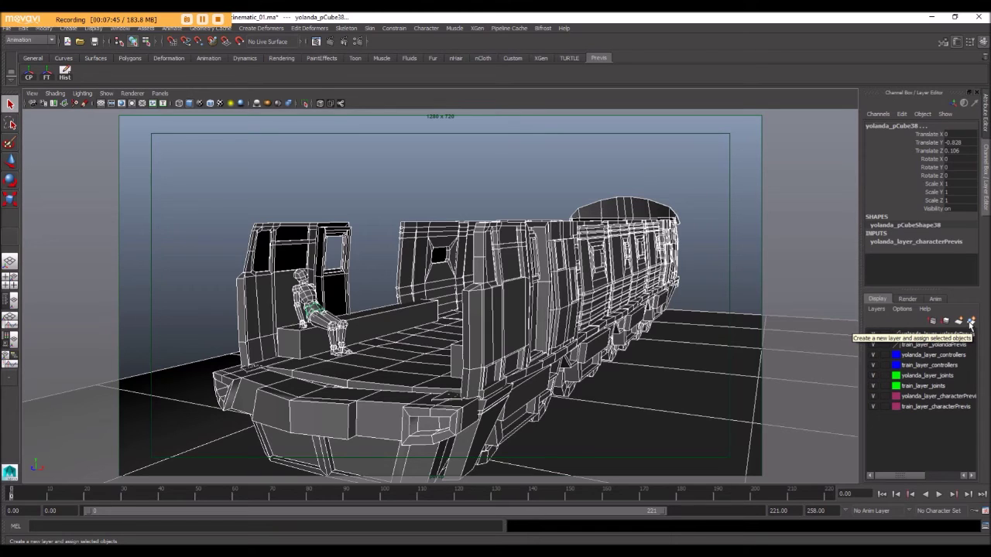
left_click(972, 322)
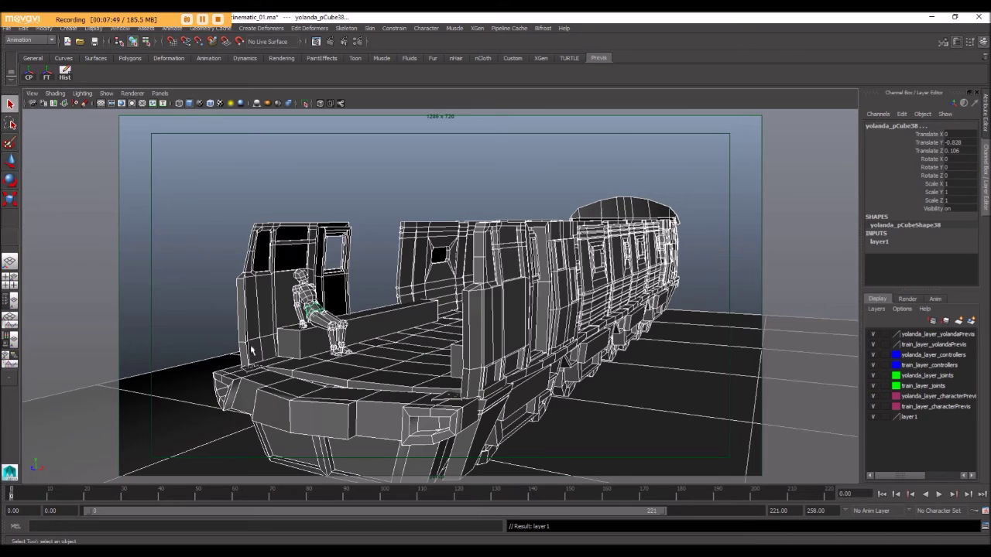
- Toggle layer1's visibility off and on, and set its display type to Reference so its geometry cannot be selected
left_click(874, 417)
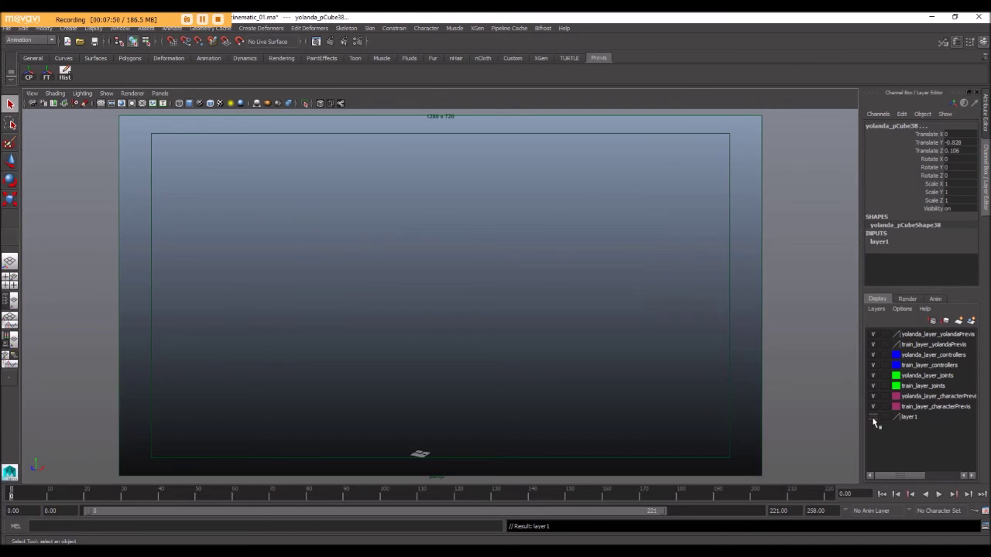
left_click(873, 417)
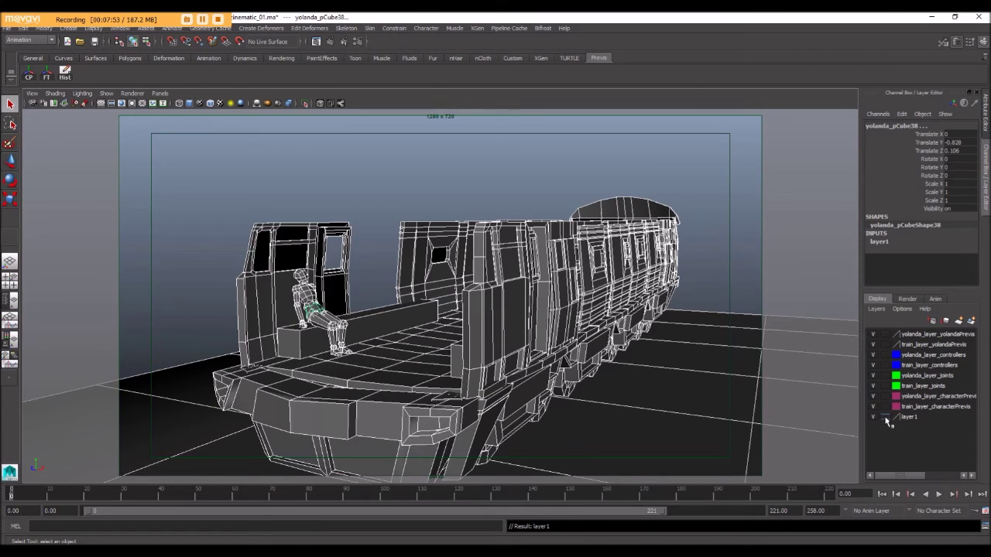
left_click(886, 418)
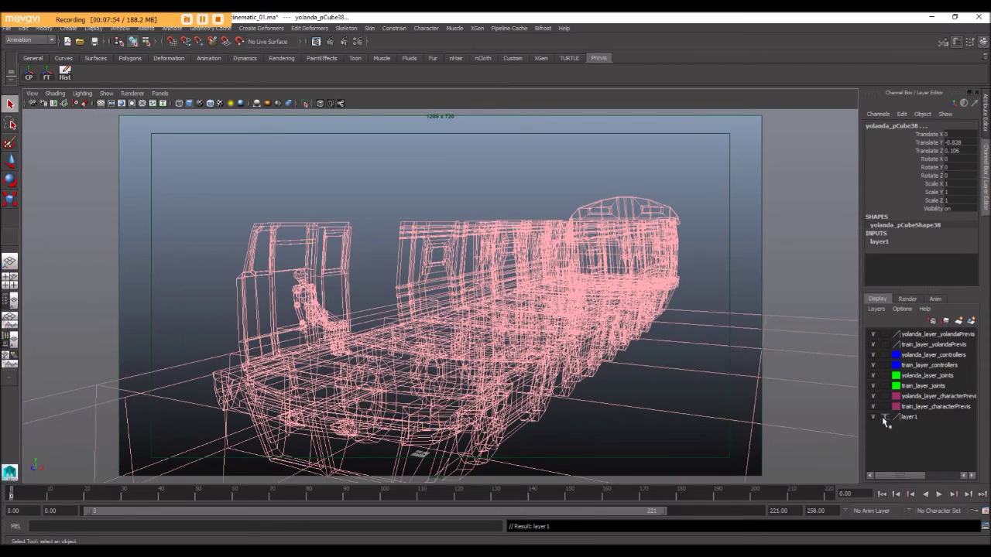
left_click(886, 418)
left_click(557, 267)
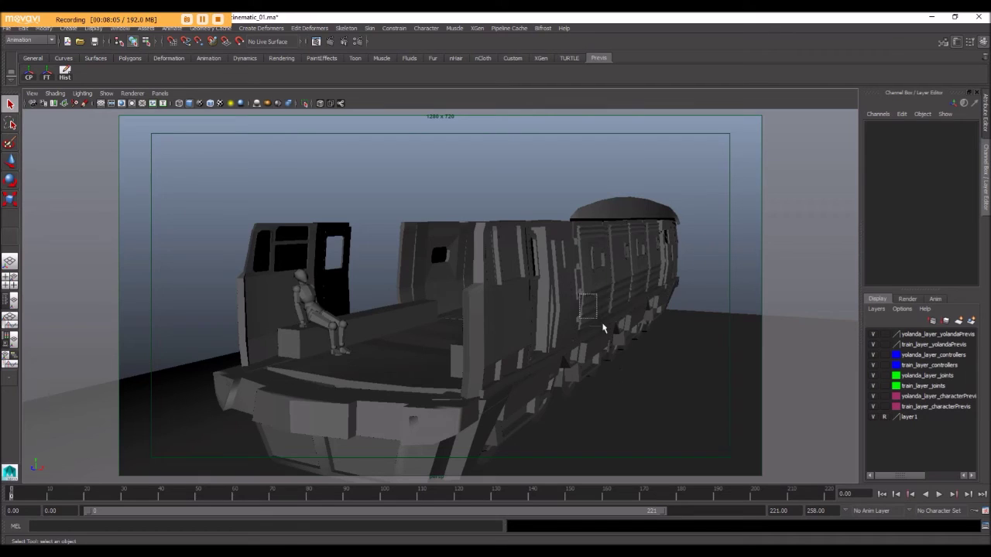
- Rename the reference layer layer1 to polygons_layer and save the layer settings
double_click(907, 418)
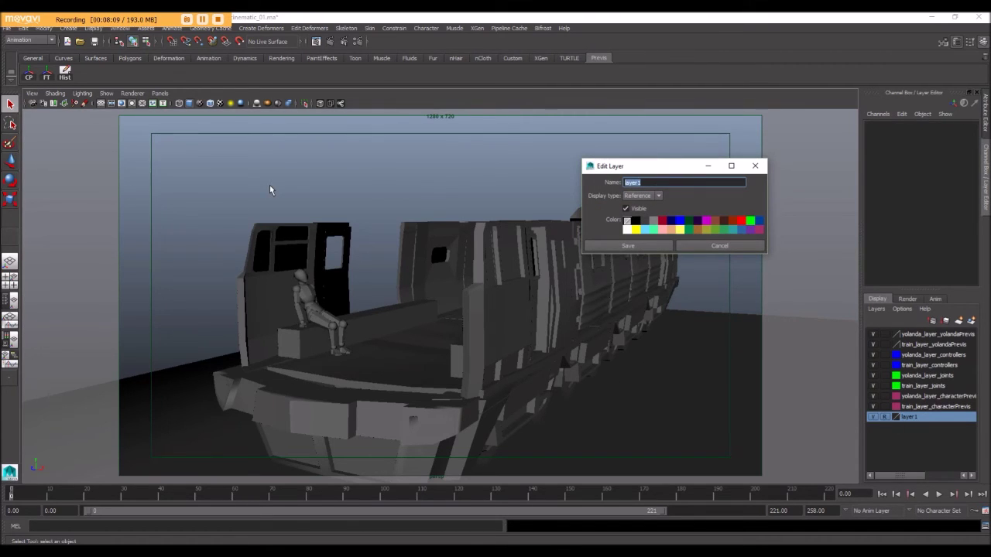
type("polygons_")
key("Return")
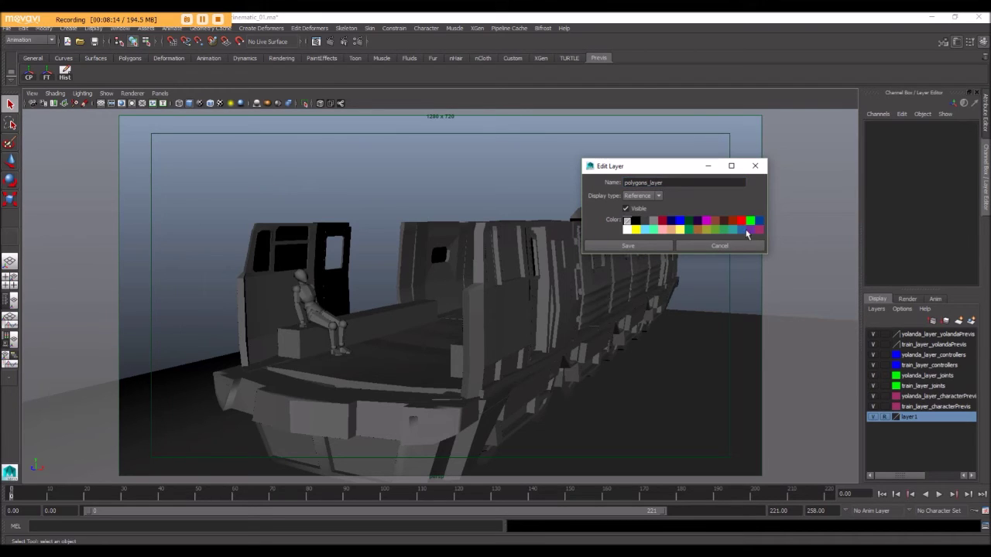
left_click(637, 245)
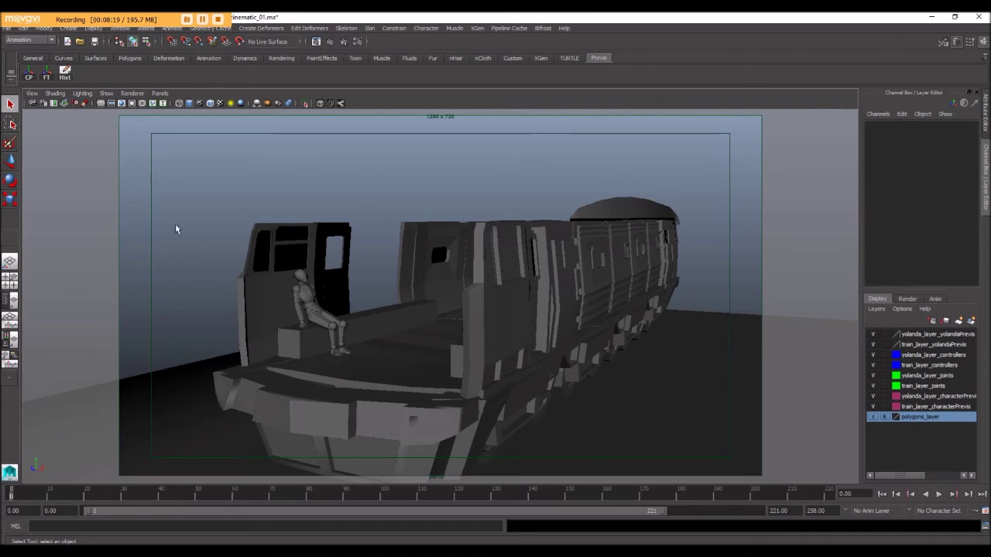
- Show all object types in the persp view again and select the character's right elbow controller
left_click(108, 93)
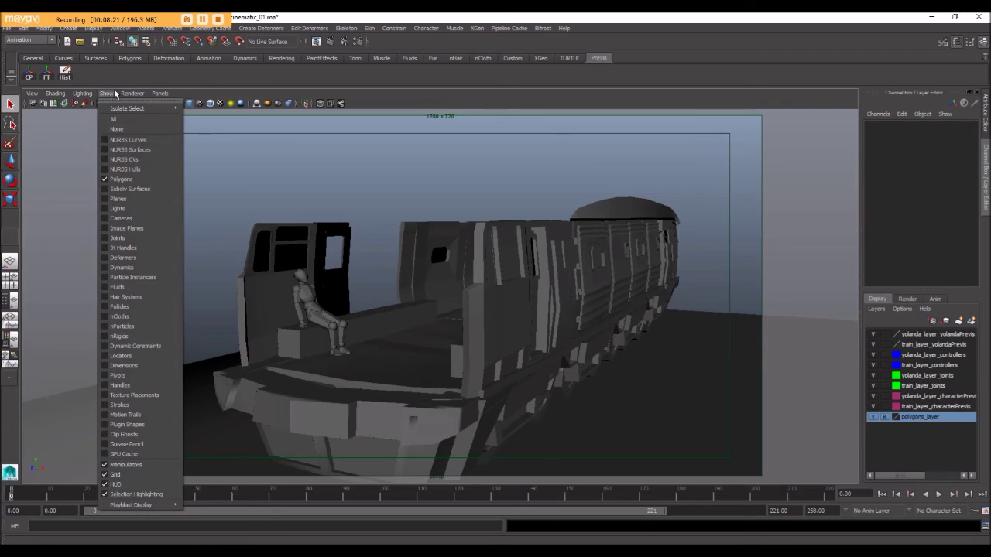
left_click(114, 121)
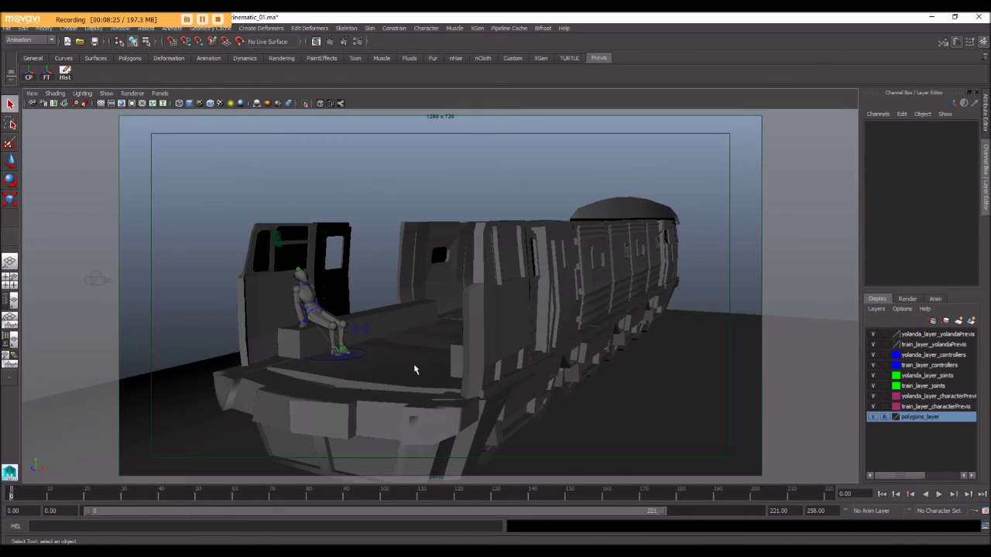
left_click(287, 314)
left_click_drag(241, 308, 404, 240, "alt")
scroll(396, 281, "up", 5)
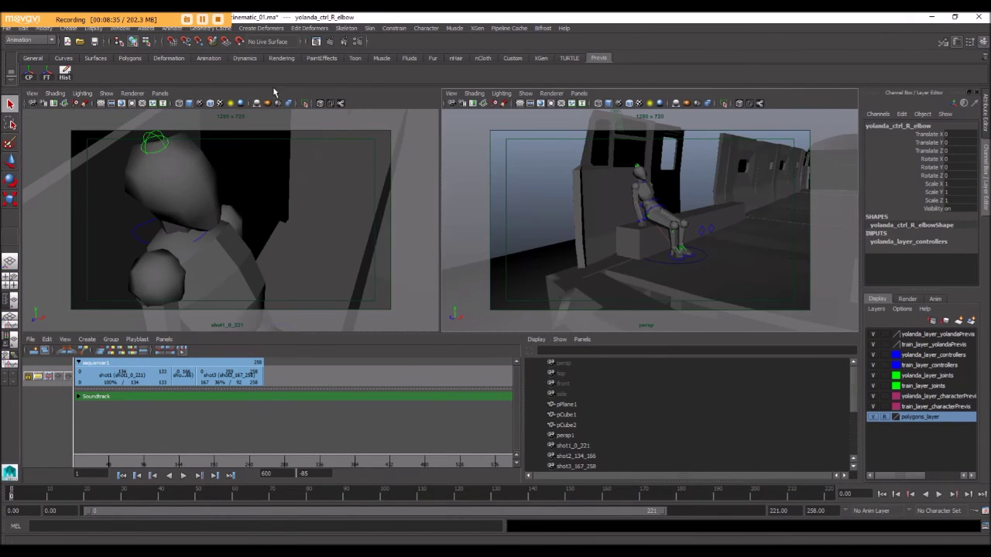
- Toggle X-ray shading on, off and on again in the shot1_0_221 camera view, leaving the storyboard visible through the geometry
left_click(320, 104)
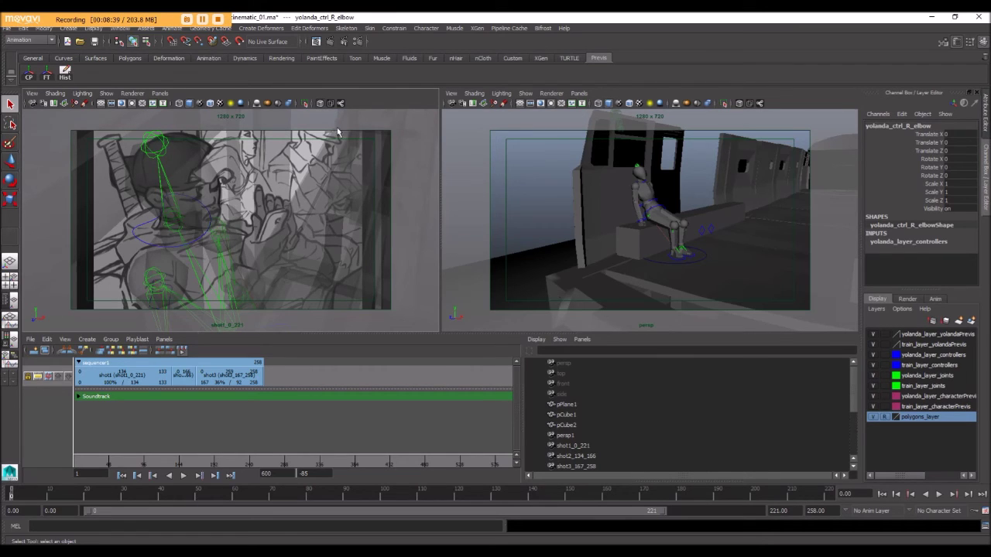
left_click(320, 103)
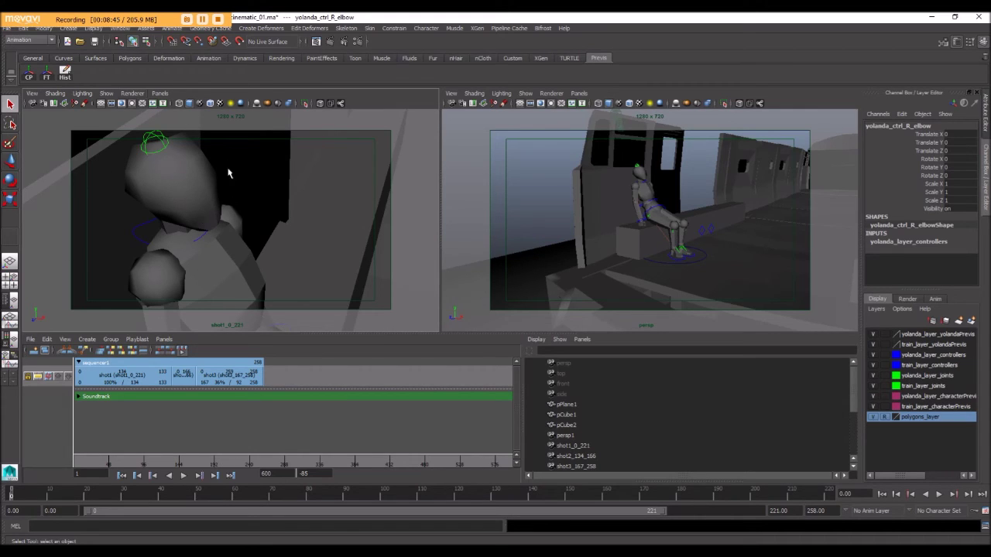
left_click(320, 104)
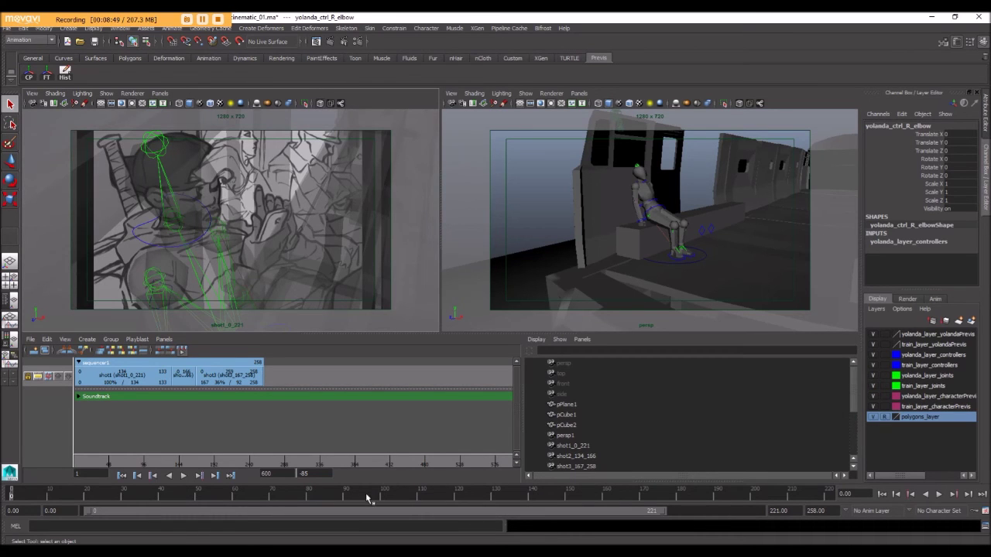
- Play the storyboard overlay in the shot1_0_221 view, scrub to frame 221 and return to frame 5
key("alt+v")
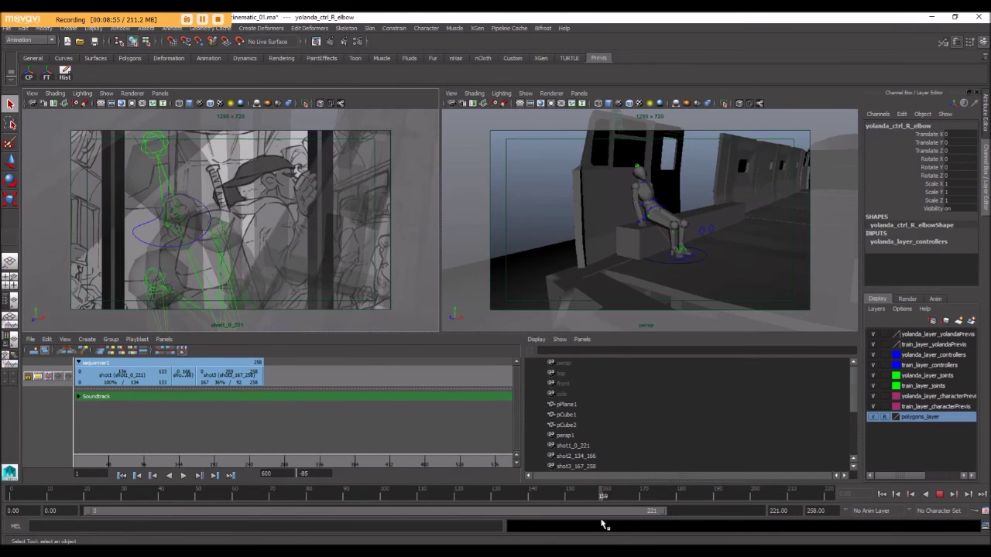
key("alt+v")
left_click_drag(602, 500, 804, 510)
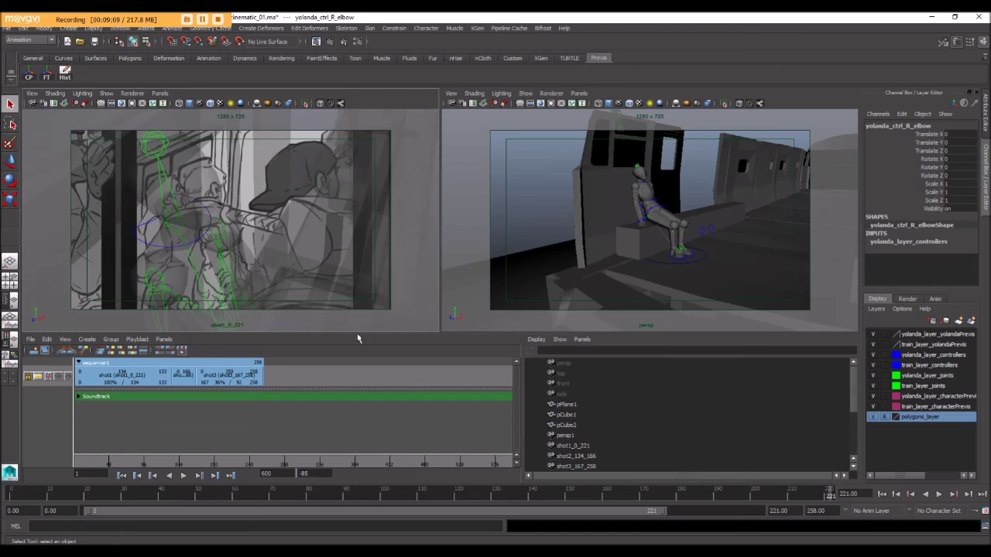
left_click_drag(107, 502, 30, 496)
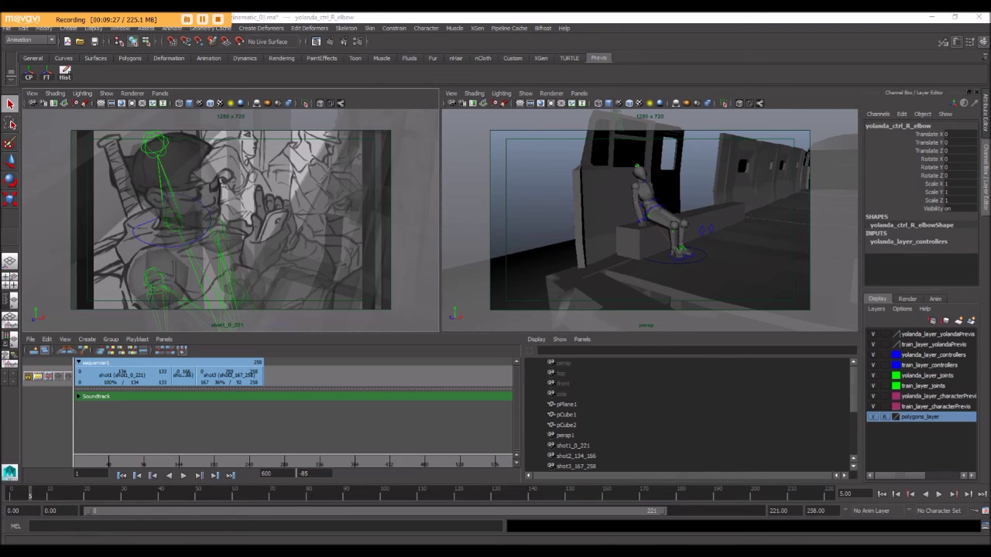
- Switch to After Effects, play the OneNight_Cinematic composition from its start, and return to Maya
key("alt+Tab")
left_click_drag(301, 397, 280, 397)
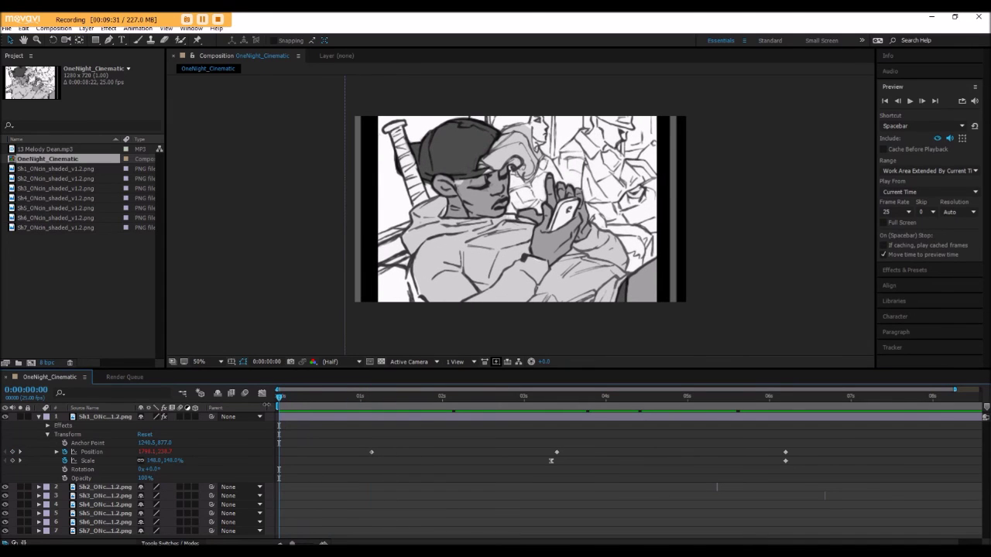
left_click(910, 101)
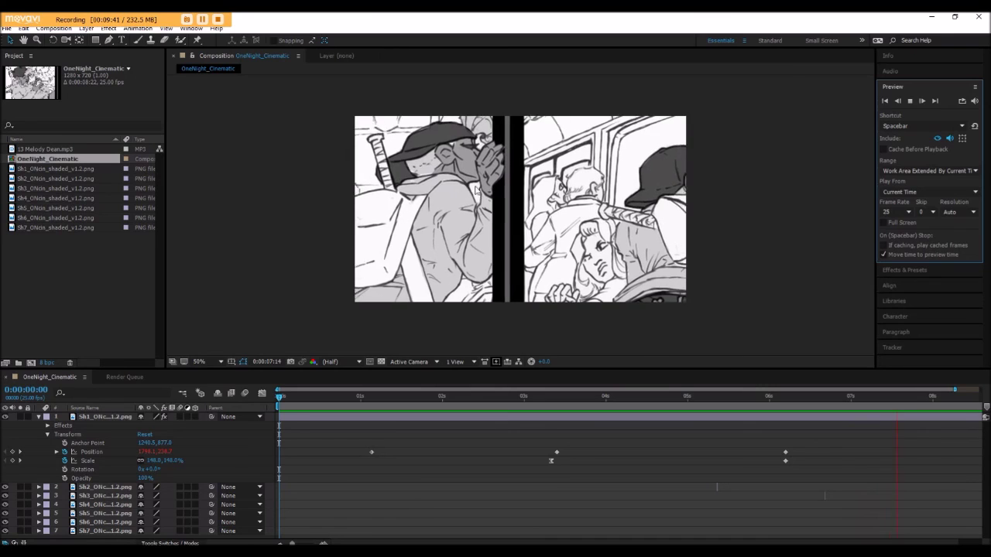
left_click(911, 102)
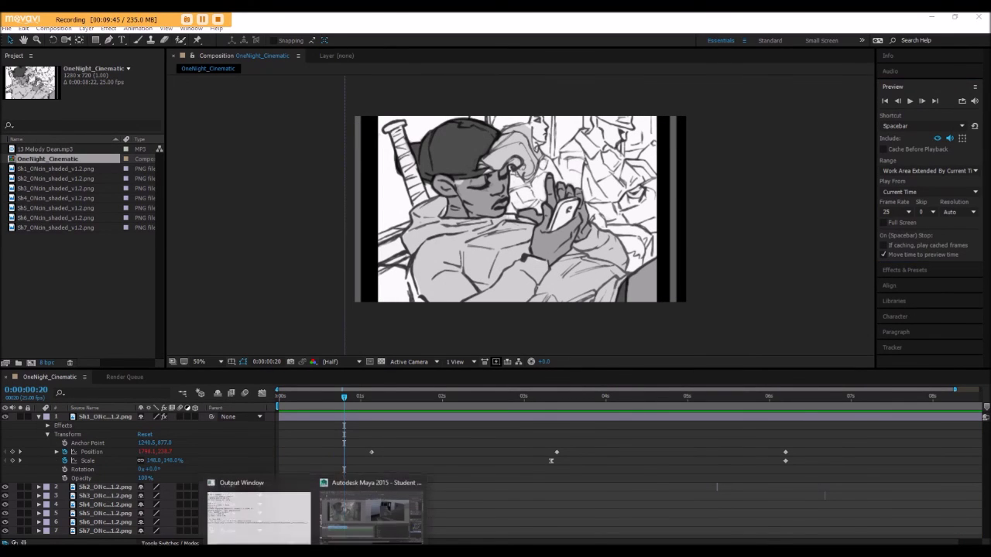
left_click(336, 518)
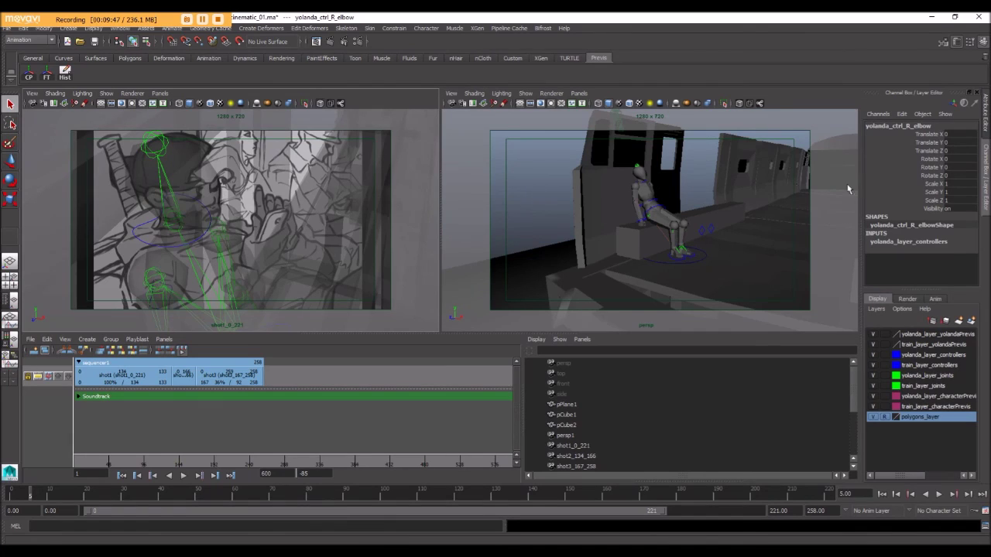